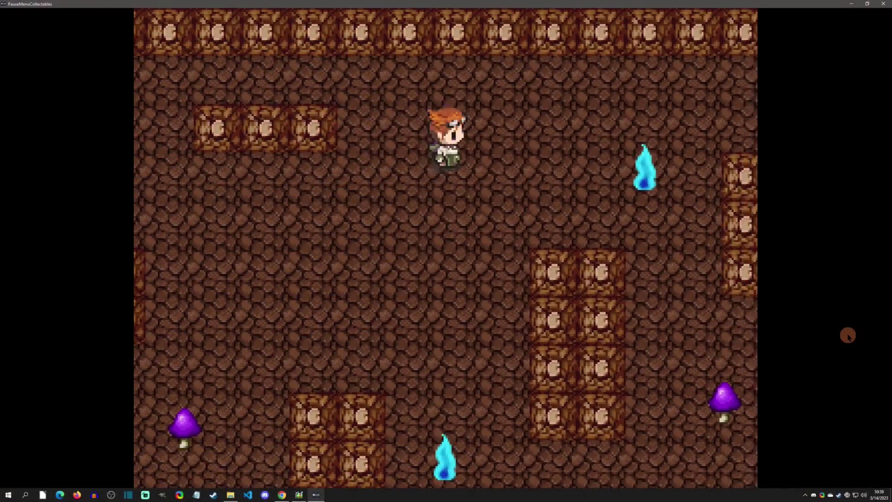
Pause the running game and view the collectables statistics screen
key("Escape")
key("Down")
key("Return")
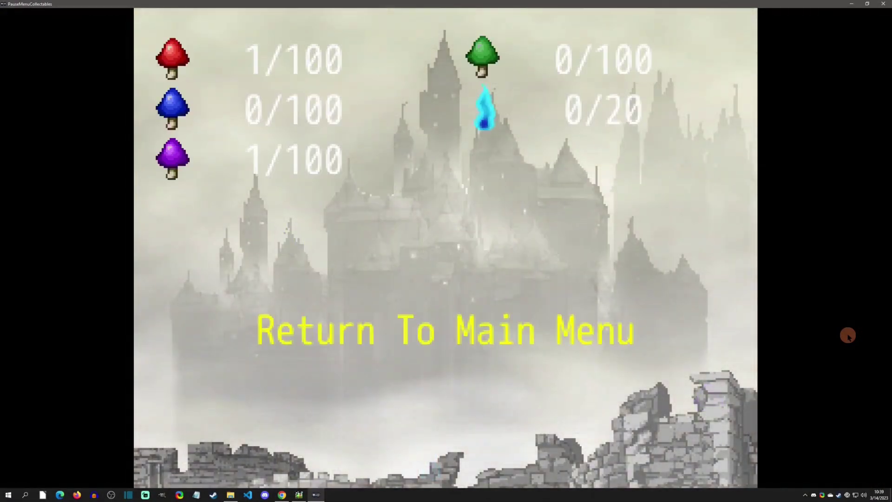
Resume the game to collect more mushrooms and wisps, and check the collectables screen again
key("Escape")
key("Up")
key("Return")
key("Down")
key("Left")
key("Up")
key("Escape")
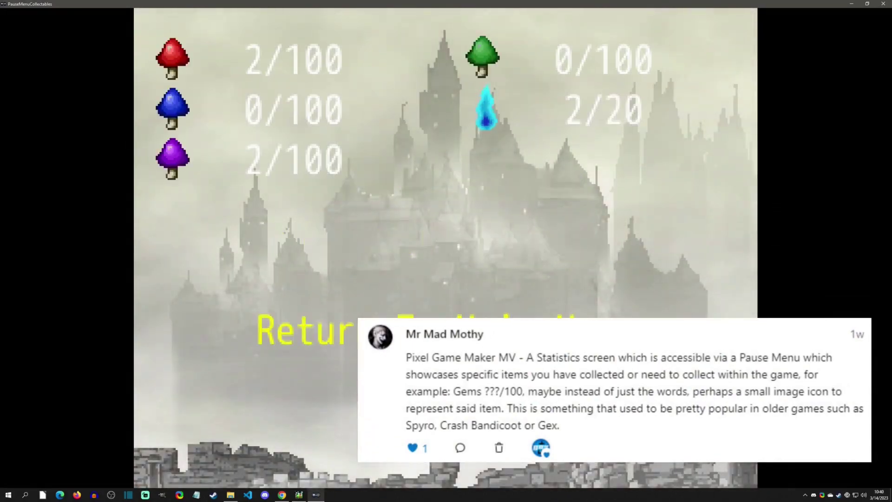
key("Escape")
key("Escape")
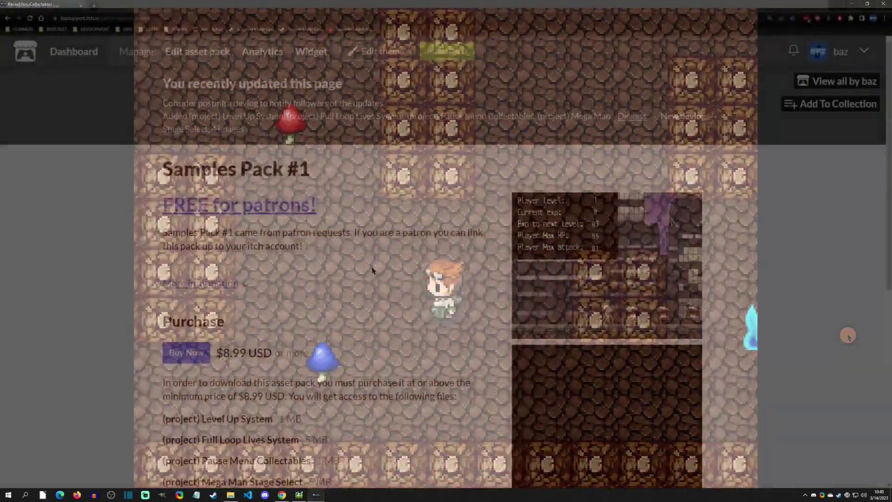
Examine the Samples Pack #1 page, including the Pause Menu Collectables project file and the free-for-patrons link
scroll(372, 274, "down", 3)
scroll(279, 279, "up", 2)
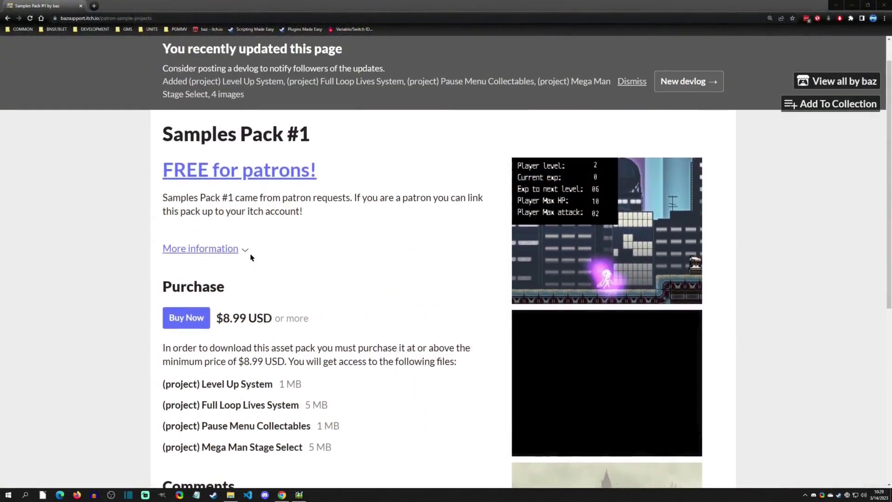
scroll(227, 358, "down", 2)
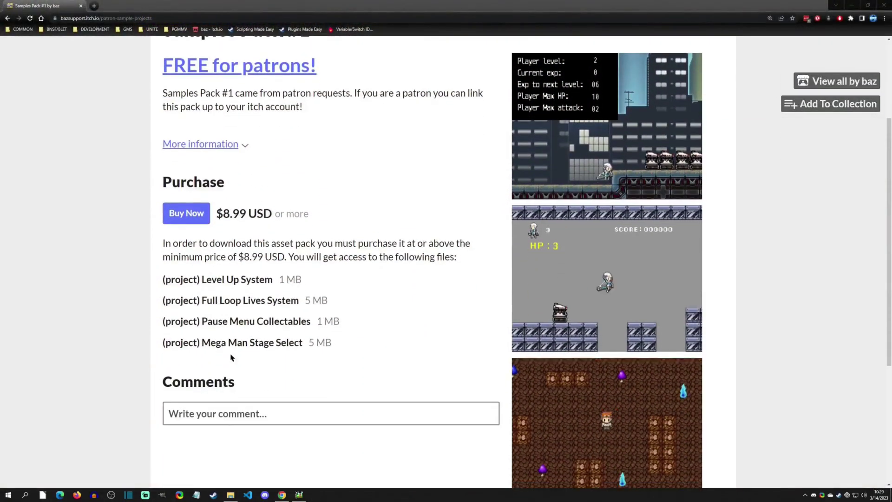
double_click(207, 322)
left_click_drag(207, 322, 319, 321)
left_click(341, 321)
scroll(330, 235, "up", 2)
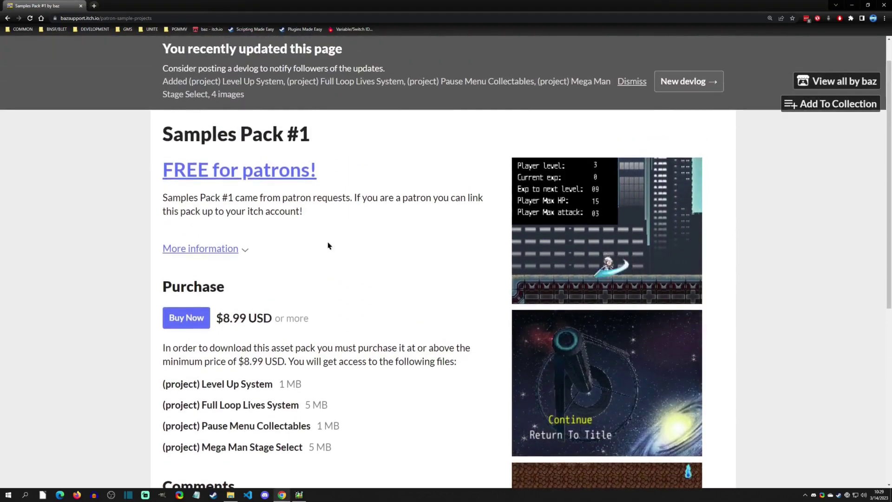
left_click_drag(333, 175, 160, 170)
left_click(310, 209)
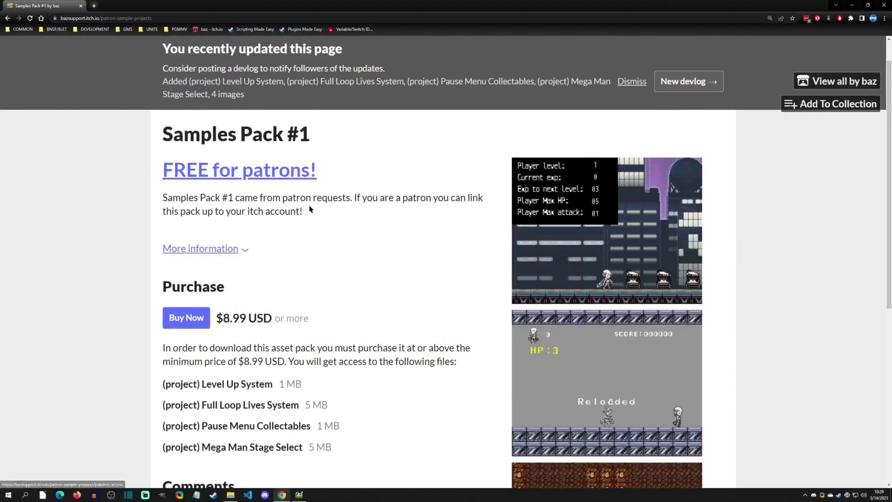
Switch to Pixel Game Maker MV, collect a few items in the test play and open the pause menu
left_click(299, 494)
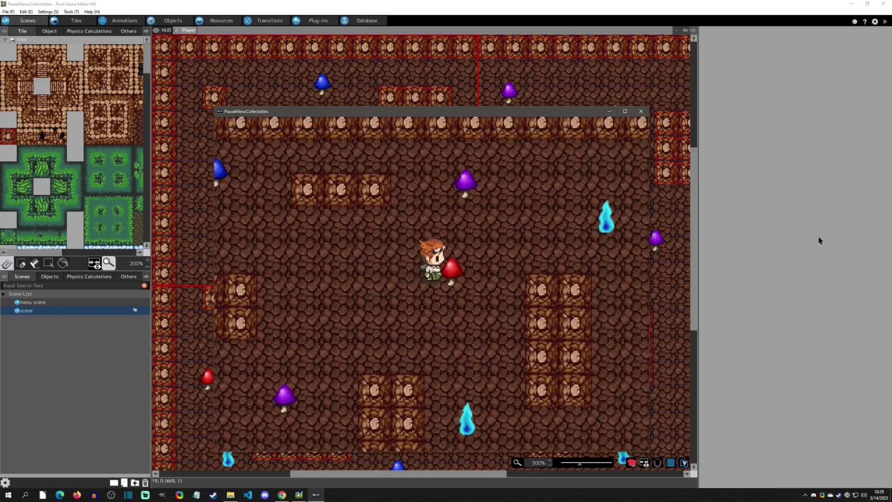
key("Right")
key("Up")
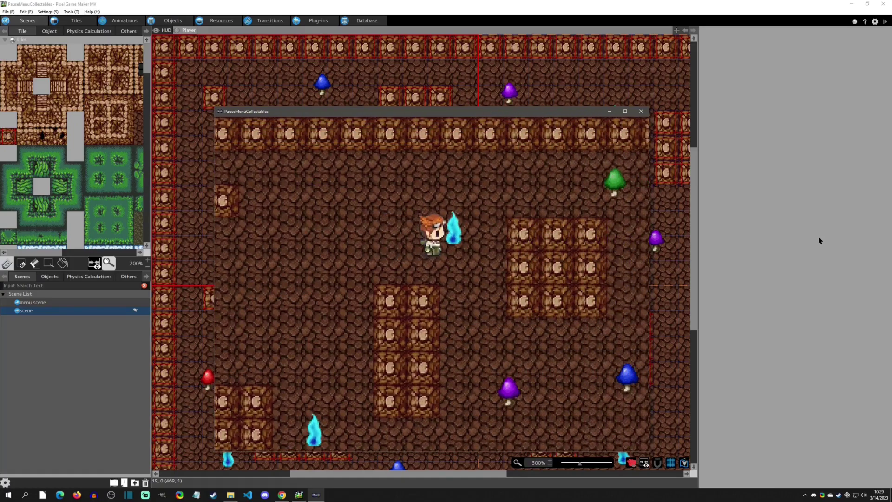
key("Left")
key("Escape")
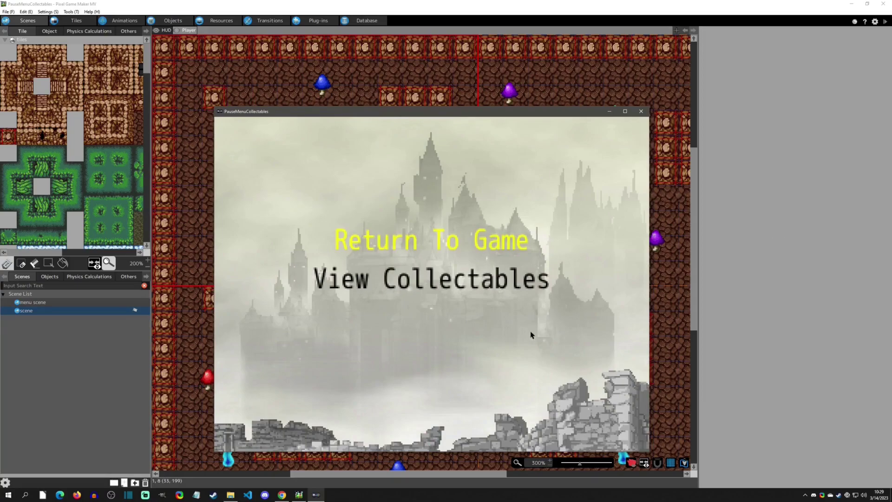
Test the pause menu's Return To Game option and pause the game again
key("Down")
key("Up")
key("Return")
key("Escape")
Test View Collectables and its Return To Main Menu option, and end the test play
key("Down")
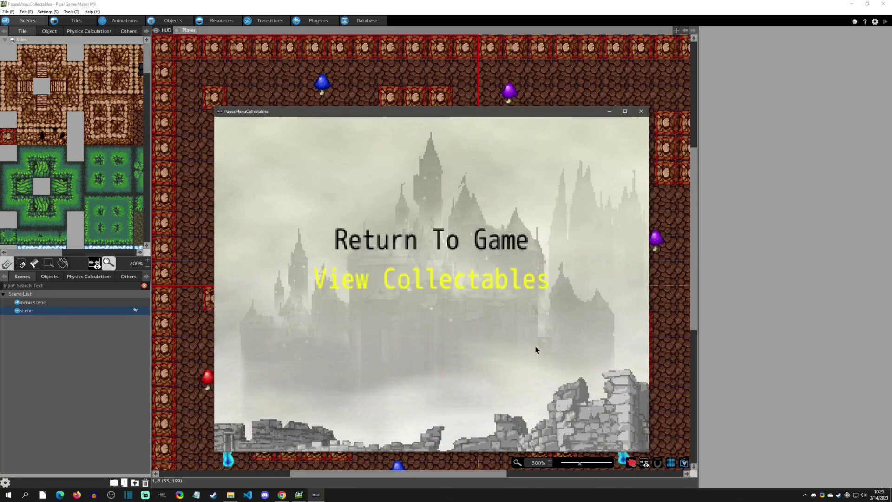
key("Return")
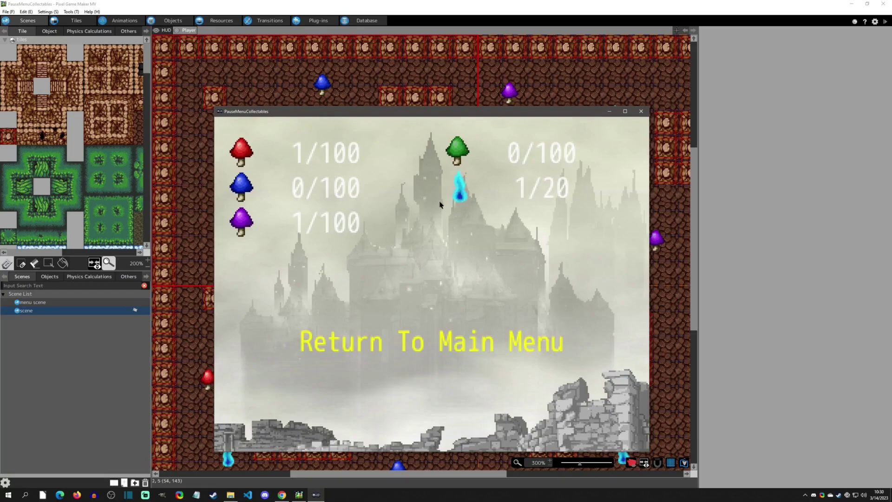
key("Return")
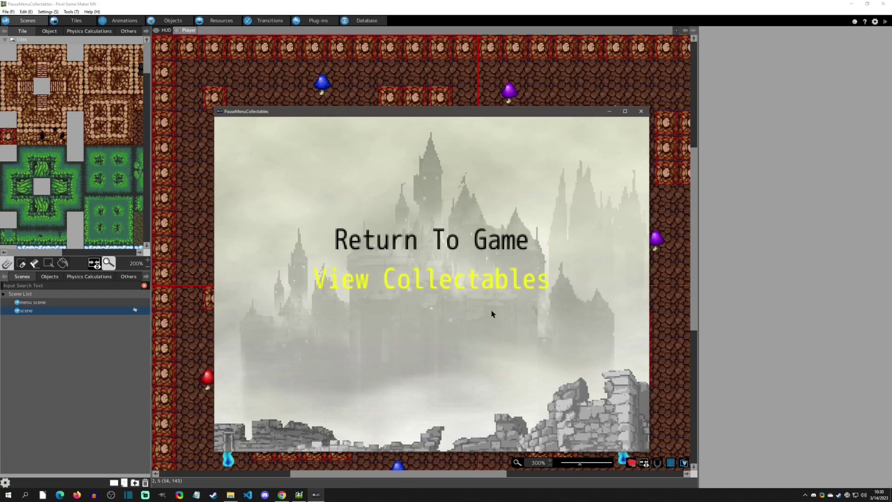
key("Escape")
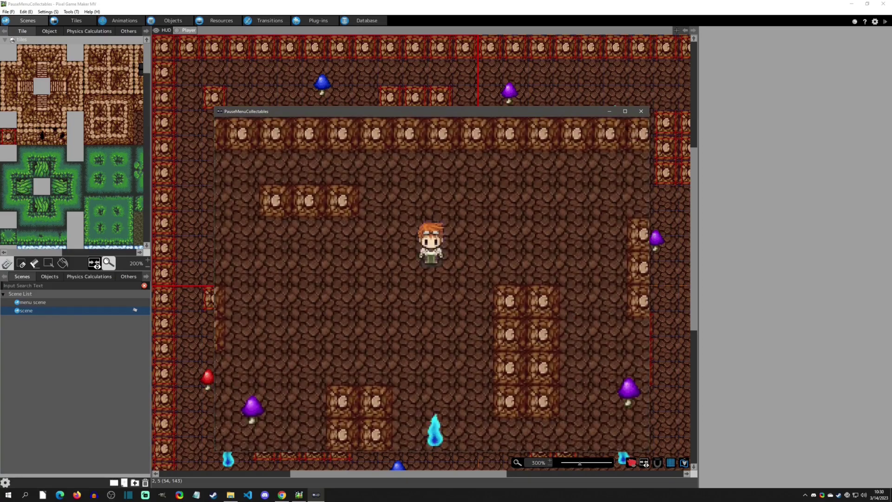
left_click(641, 111)
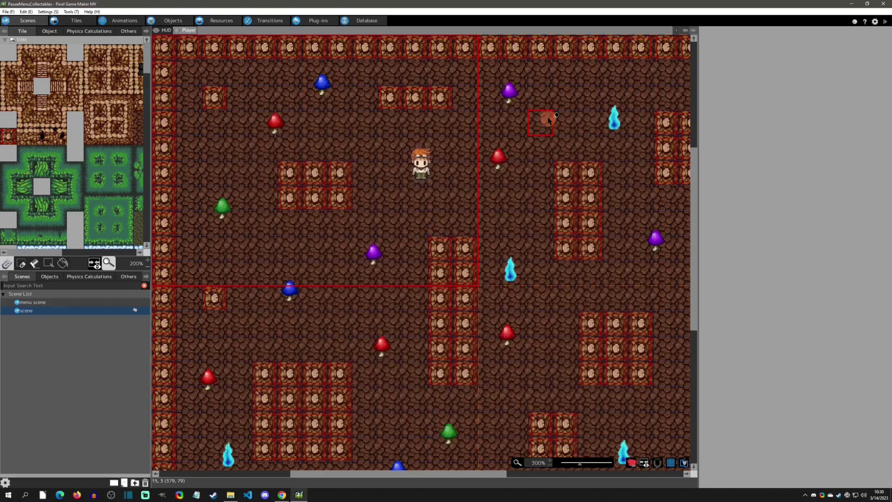
Open the menu scene and view its PauseMenuMain and PauseMenuCollectables layers
double_click(42, 302)
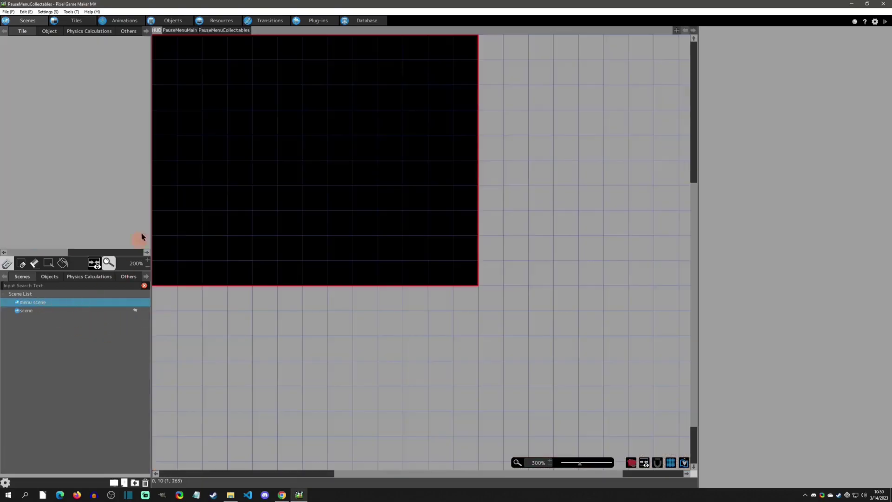
left_click(180, 30)
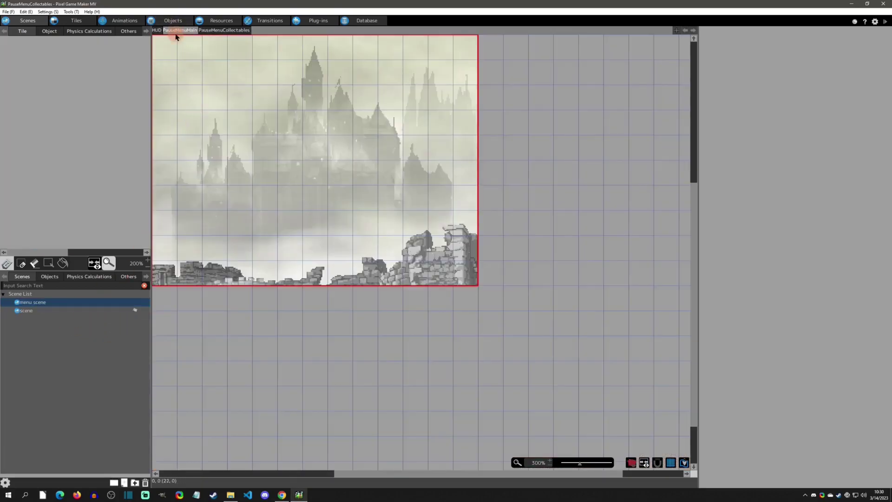
left_click(218, 31)
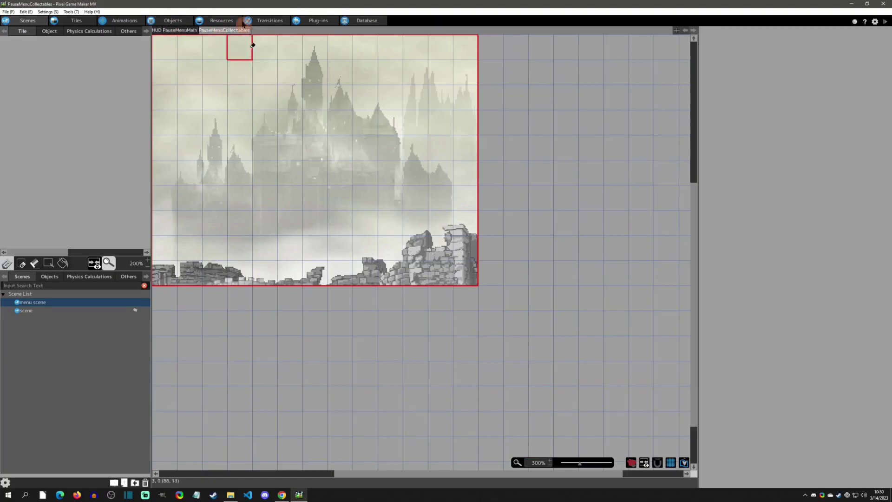
Inspect the menu scene's placed objects: both menu backgrounds, both menu input objects and hud_menu_caller
left_click(50, 277)
left_click(44, 311)
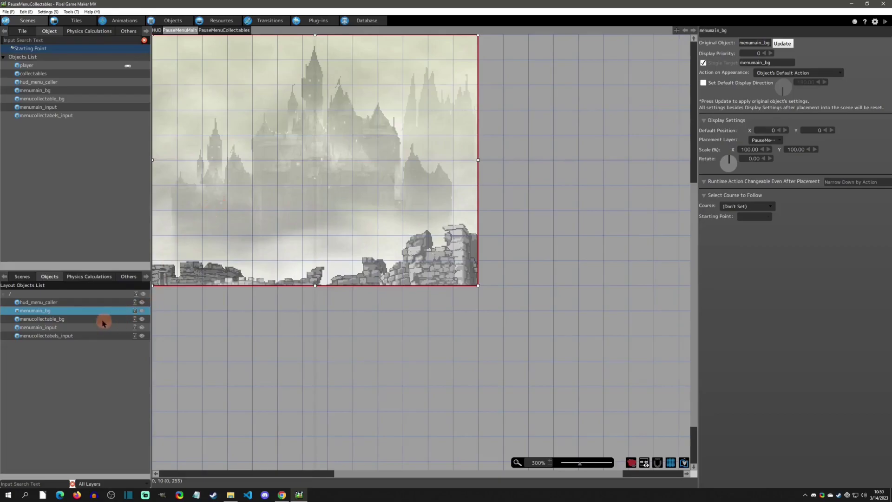
left_click(56, 319)
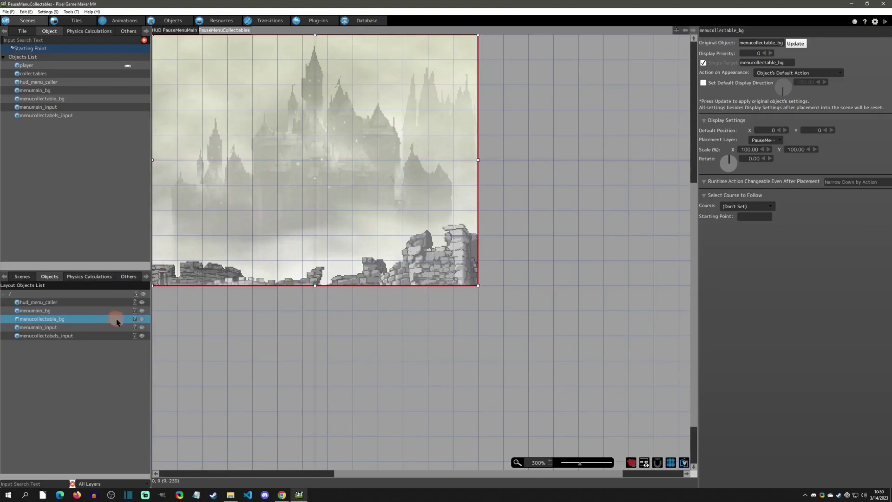
left_click(142, 319)
left_click(58, 327)
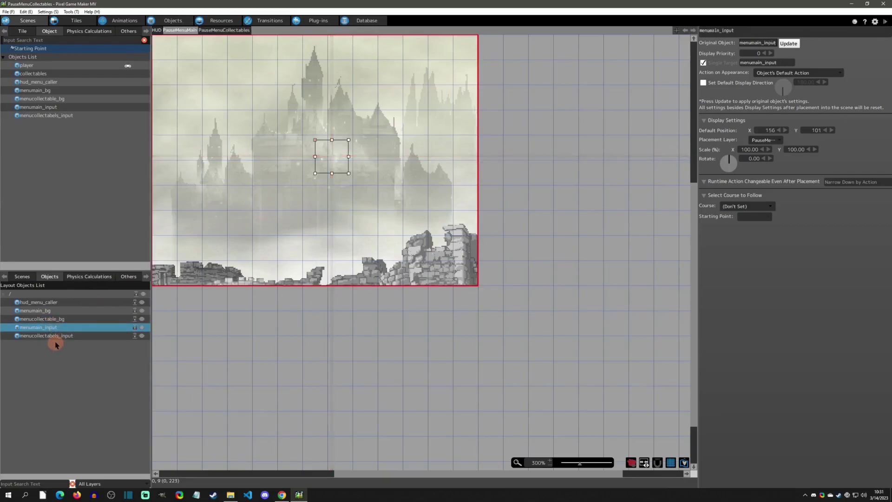
left_click(55, 336)
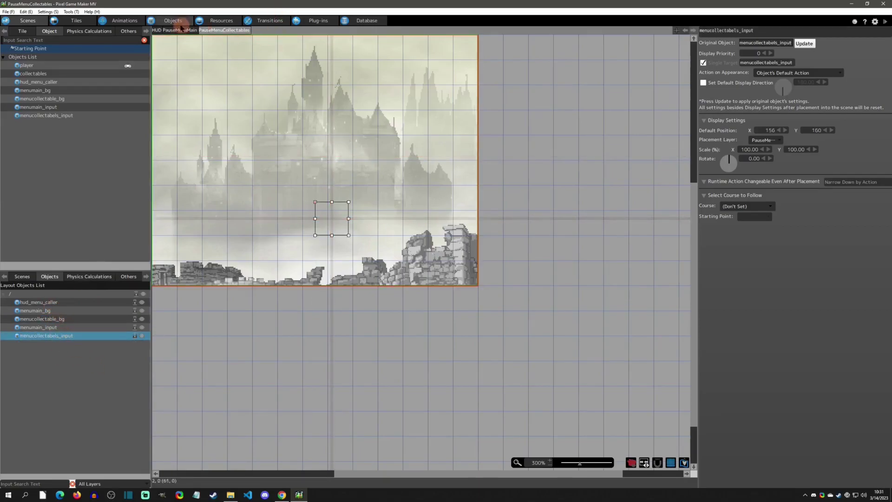
left_click(55, 302)
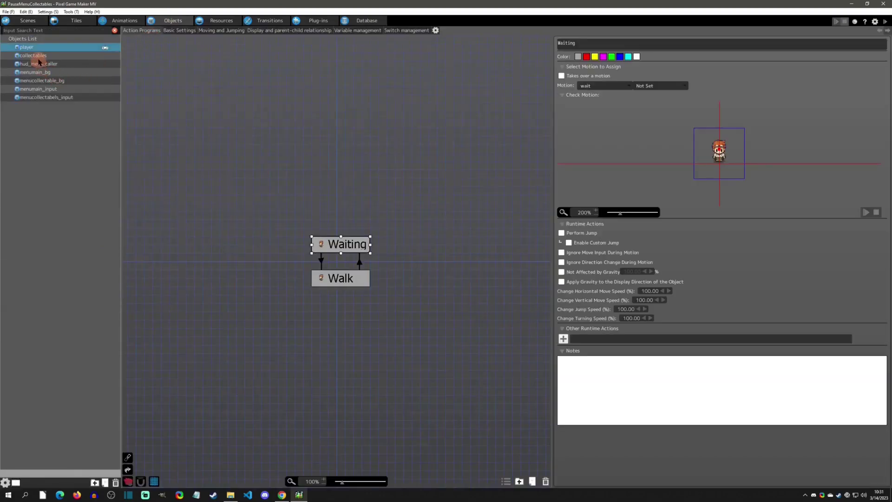
Review the collectables object's action program and inspect a red mushroom instance placed in the game scene
left_click(37, 56)
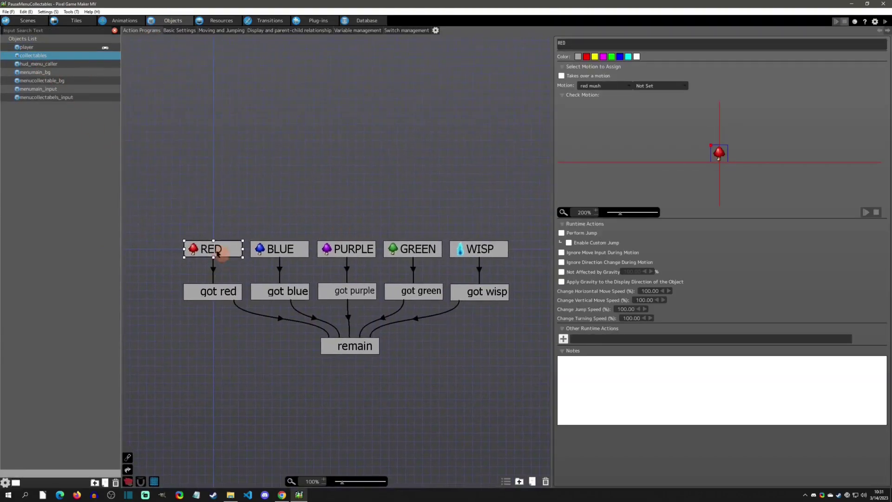
left_click(28, 21)
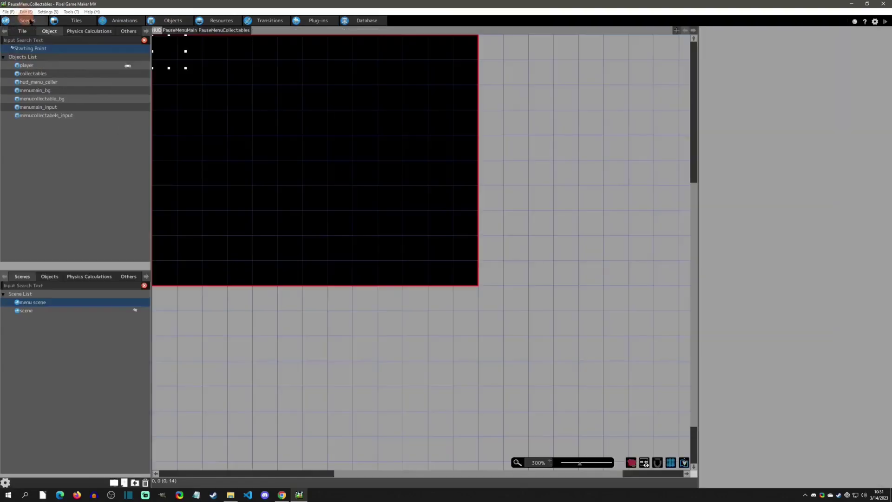
left_click(28, 310)
left_click(275, 123)
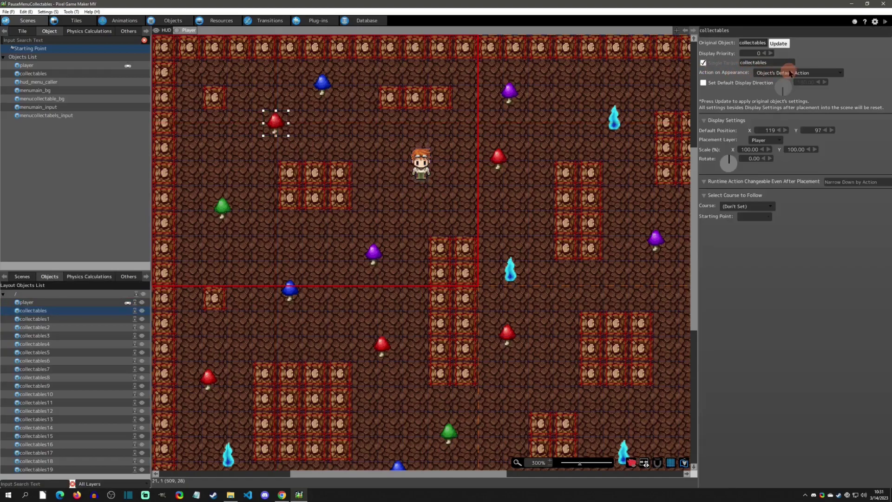
Check the Action on Appearance options of a purple mushroom and a wisp placed in the game scene
left_click(510, 91)
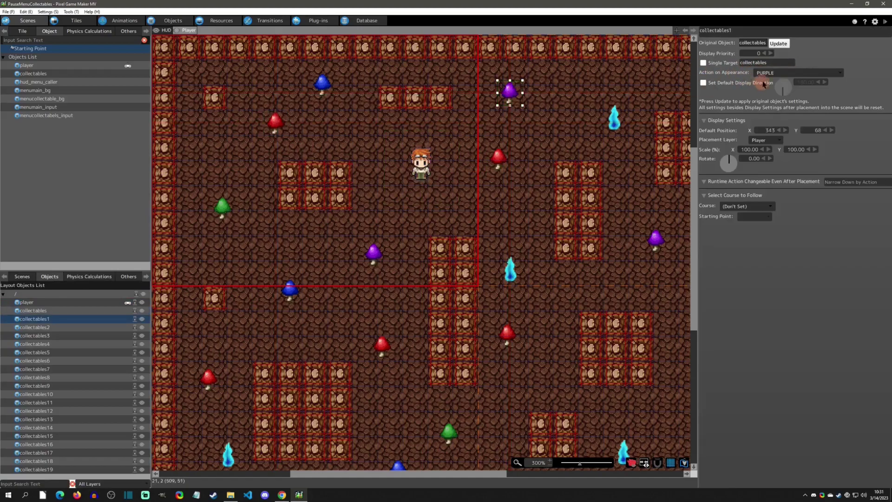
left_click(780, 73)
left_click(779, 104)
left_click(614, 119)
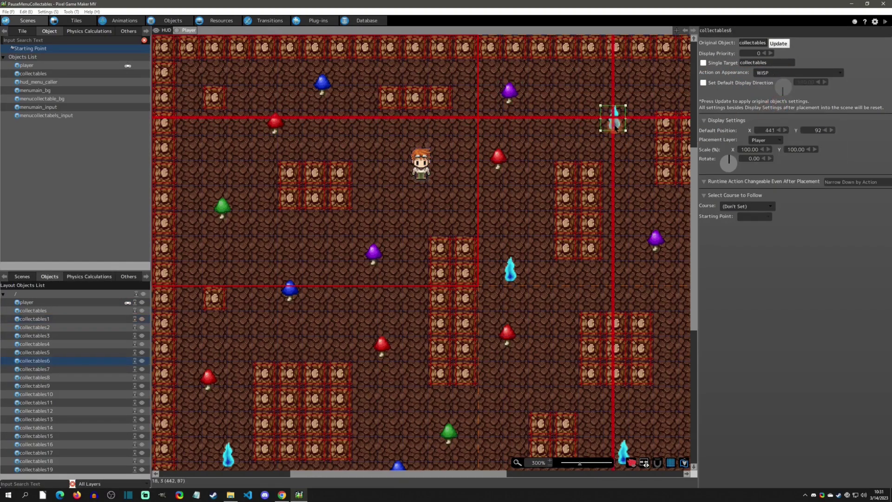
left_click(781, 69)
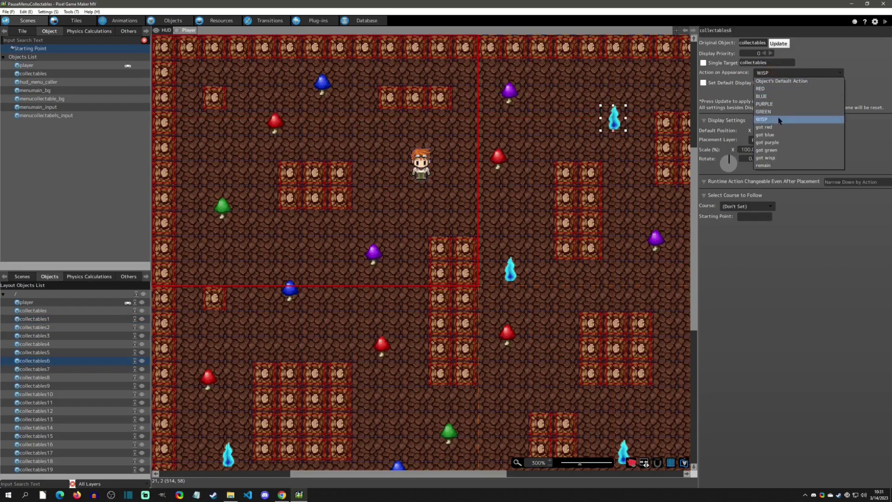
left_click(491, 197)
Examine the runtime action of the collectables object's "got blue" action
left_click(172, 20)
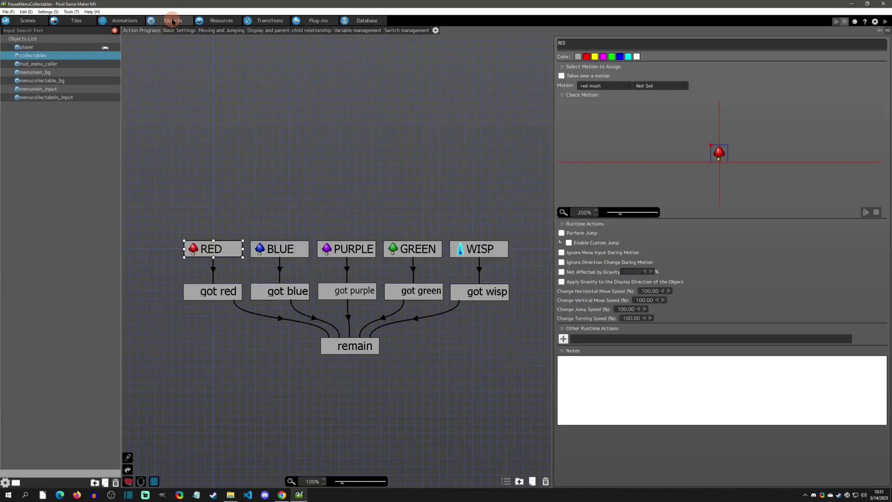
left_click(239, 321)
left_click(273, 289)
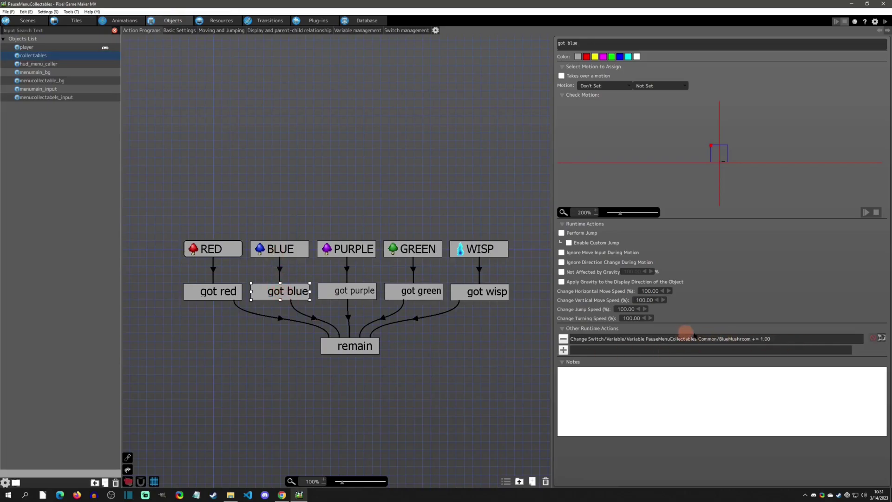
Look through the project's variables in Resources and inspect one variable's entry
left_click(263, 20)
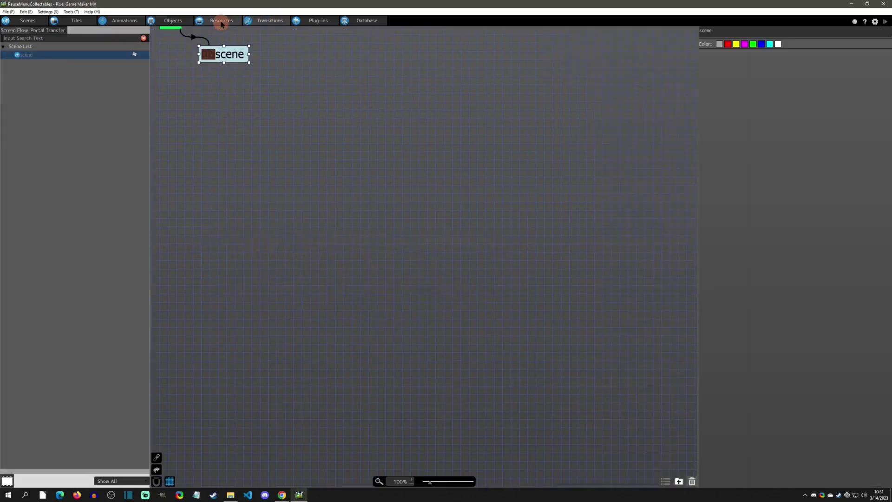
left_click(221, 21)
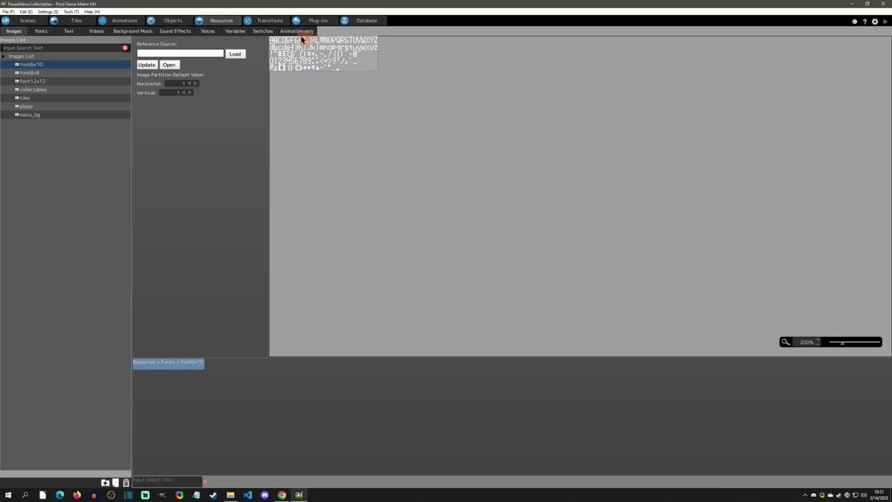
left_click(236, 31)
left_click(44, 76)
double_click(232, 440)
Inspect the Disable Layer Motion runtime action in the hud_menu_caller object's pause menu action
left_click(56, 64)
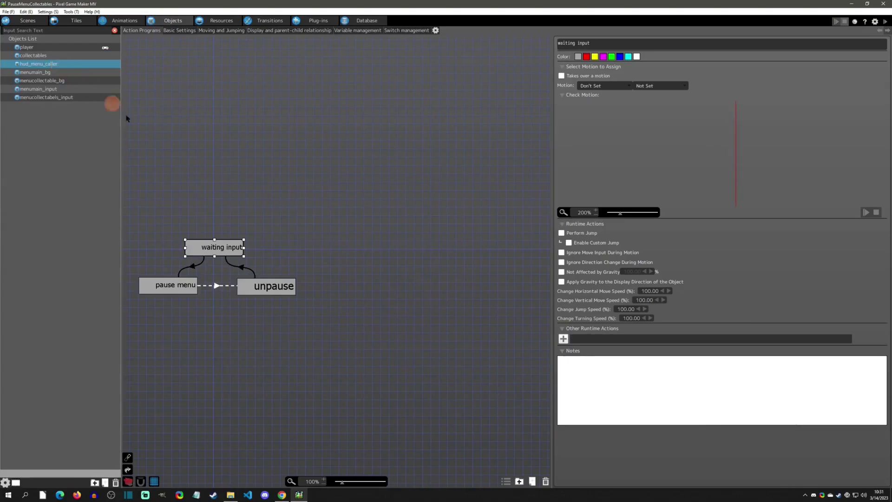
left_click(184, 290)
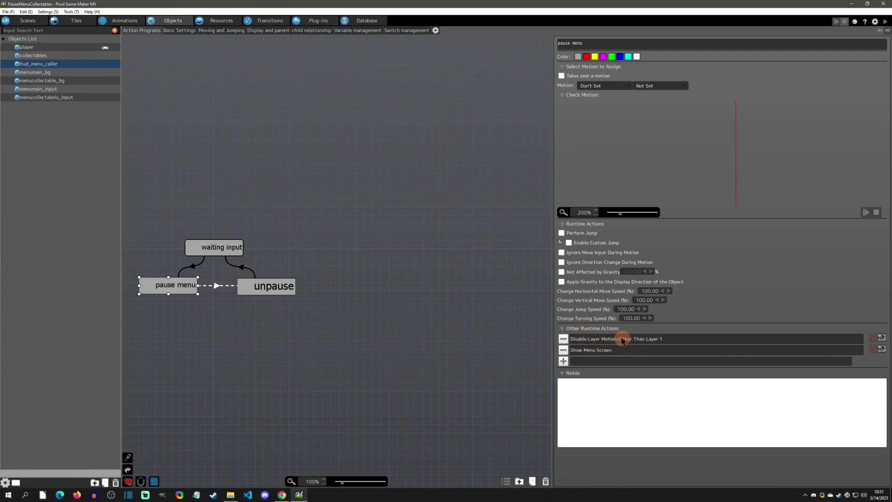
double_click(652, 340)
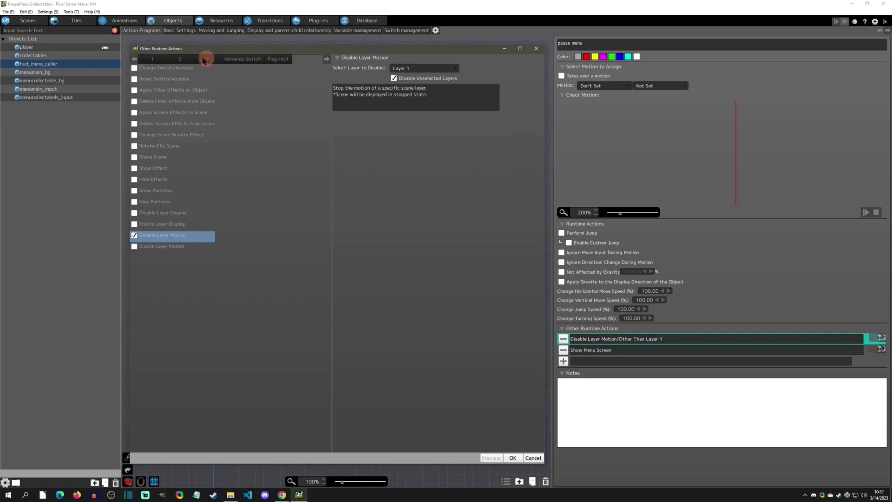
left_click(536, 49)
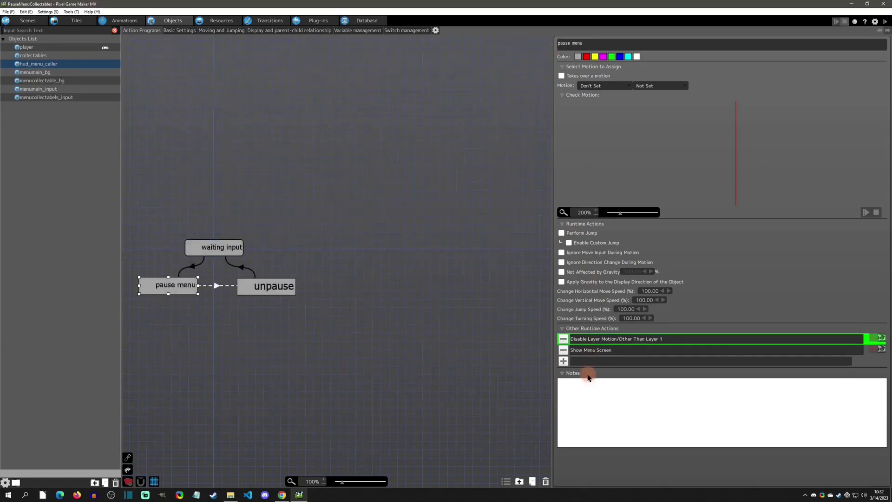
Try a Change Game Speed runtime action at 0% with No Time Limit, targeting objects in the All Objects group, and discard it
left_click(563, 361)
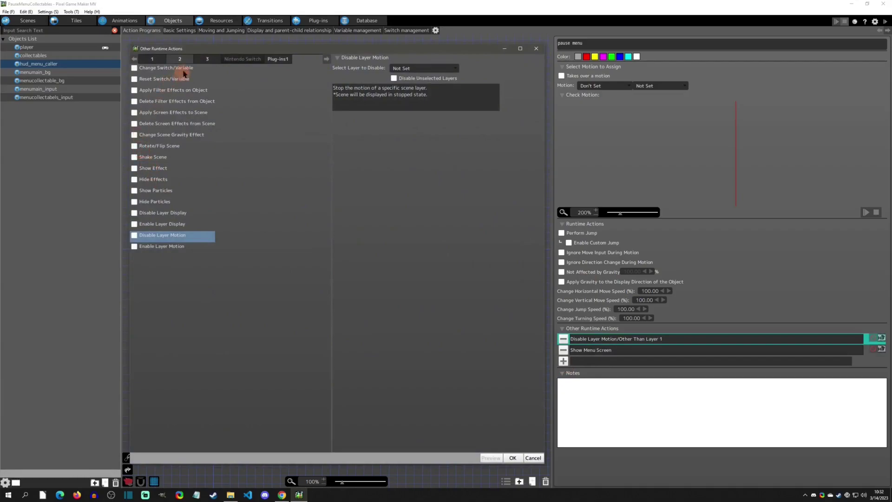
left_click(207, 59)
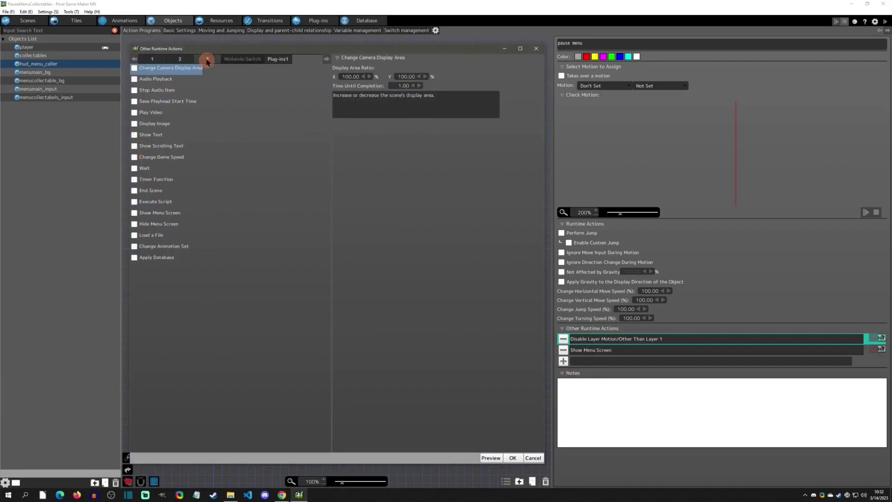
left_click(134, 157)
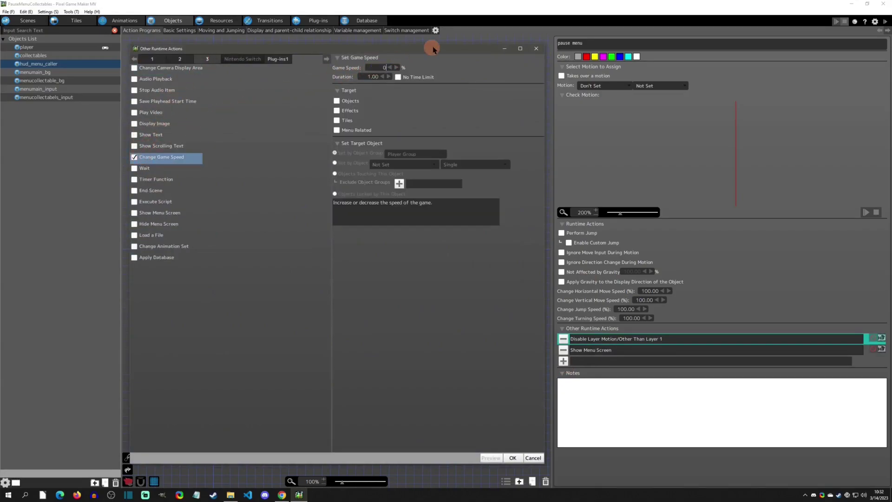
left_click(422, 78)
left_click(337, 101)
left_click(400, 153)
left_click(399, 162)
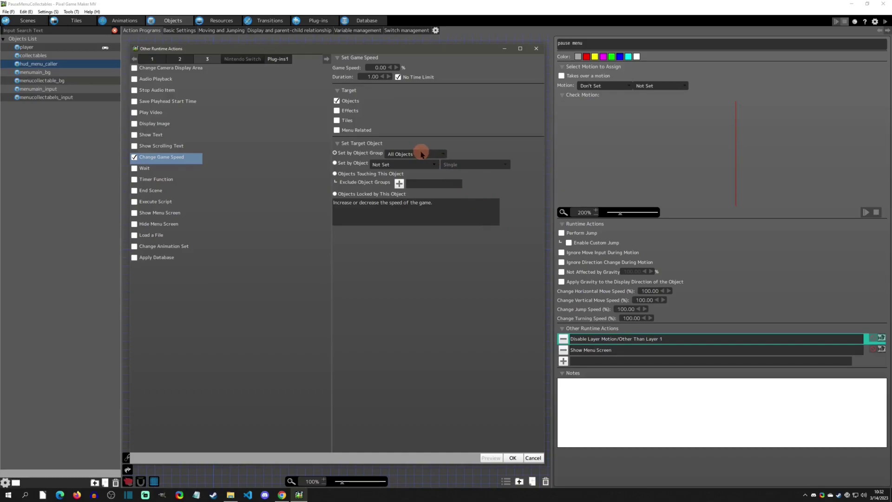
left_click(531, 458)
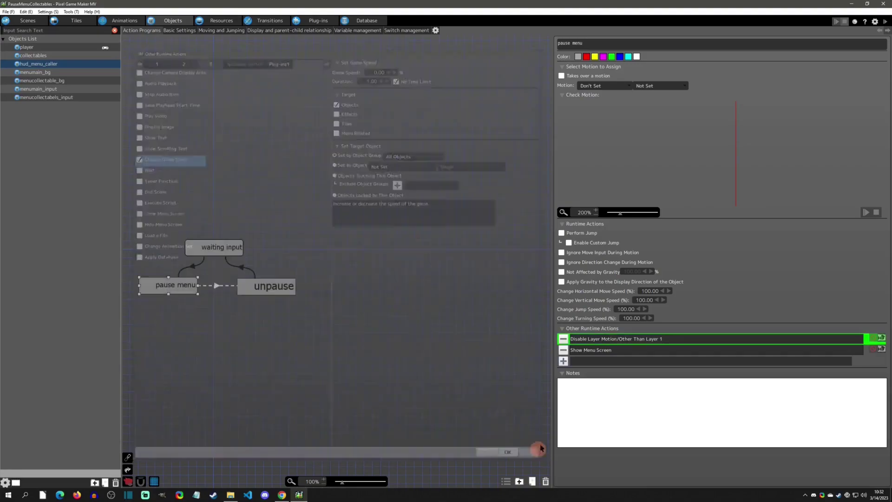
Set the pause menu action's Disable Layer Motion to Layer 1 with Disable Unselected Layers enabled
double_click(601, 341)
left_click(161, 235)
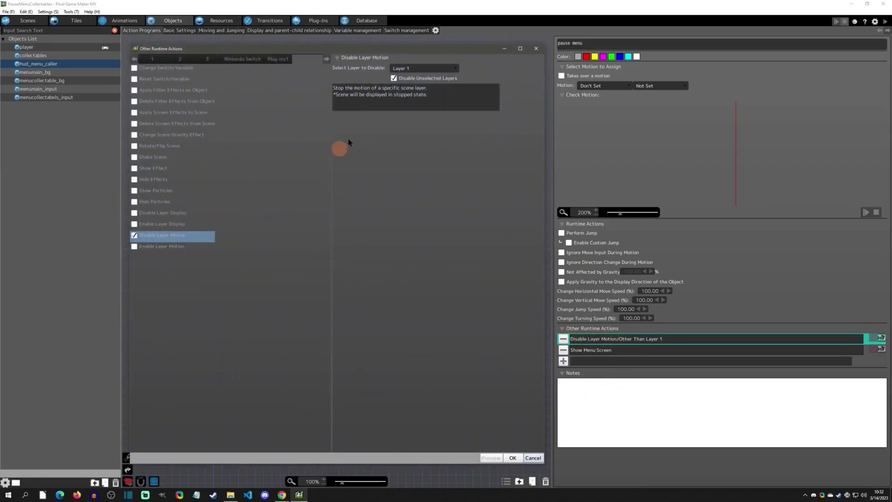
left_click(406, 69)
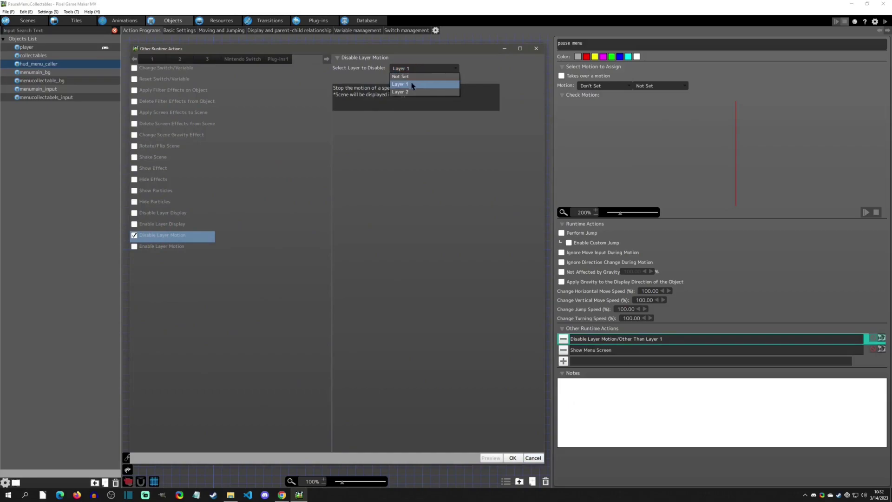
left_click(399, 84)
left_click(393, 79)
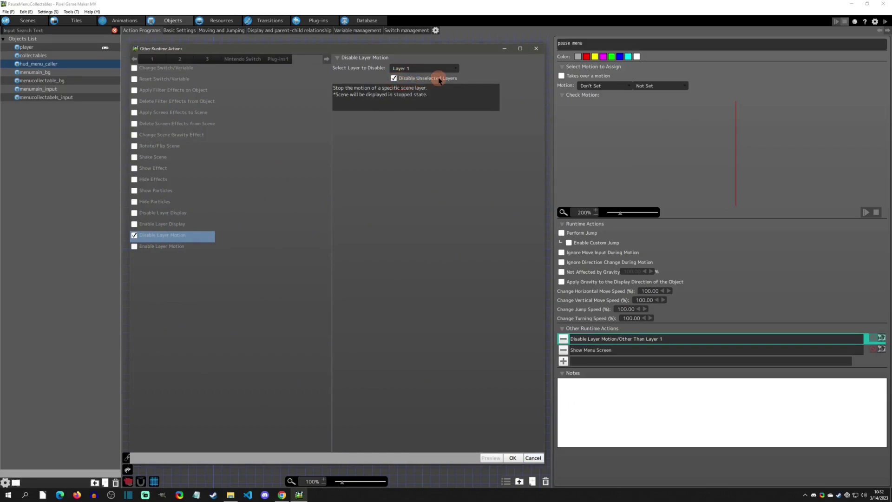
left_click(513, 458)
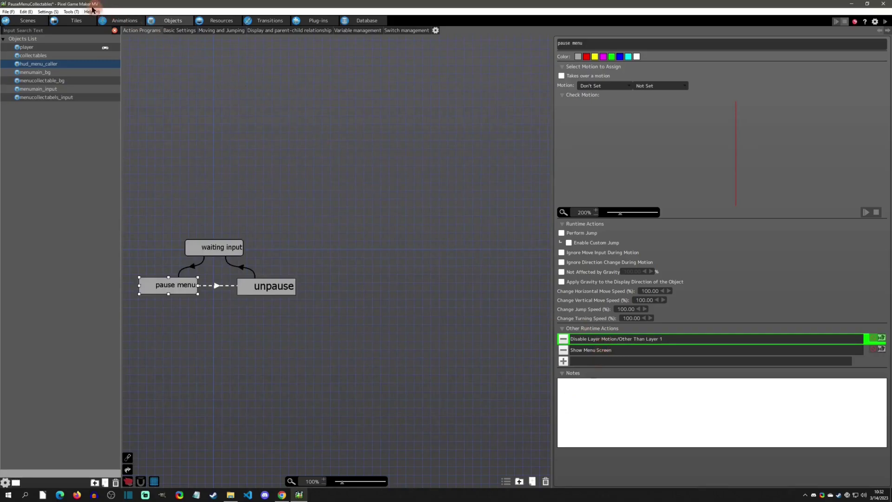
Examine the HUD layer of the game scene alongside the hud_menu_caller object's action program
left_click(27, 20)
left_click(21, 276)
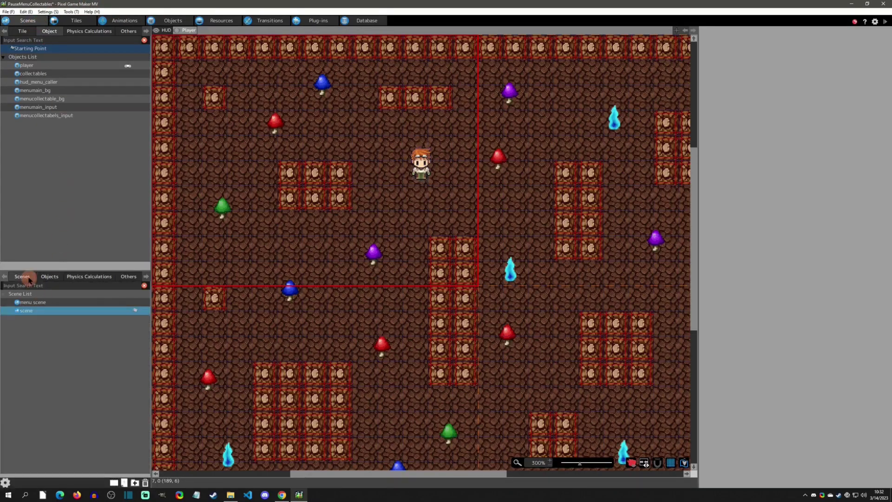
left_click(166, 30)
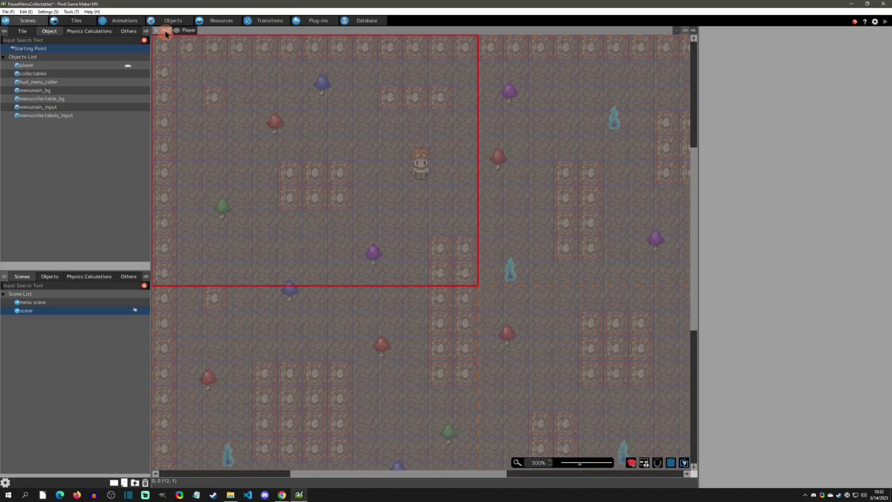
left_click(173, 21)
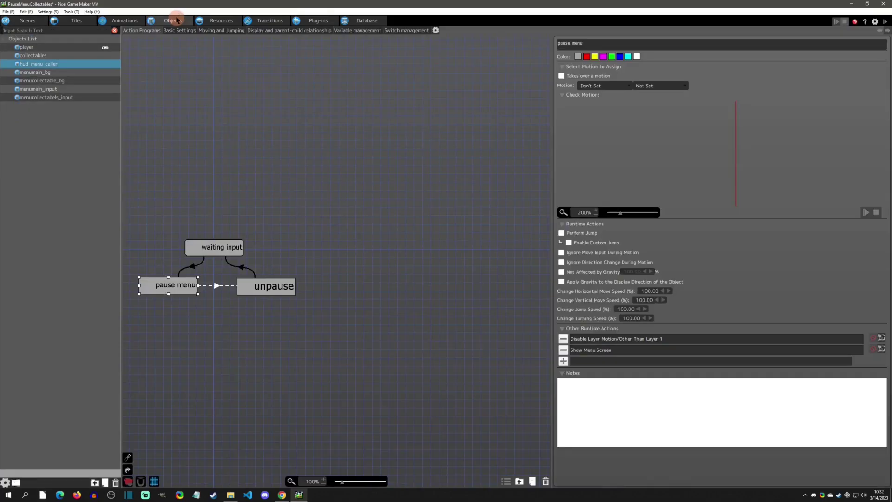
left_click(174, 64)
left_click(198, 264)
left_click(28, 21)
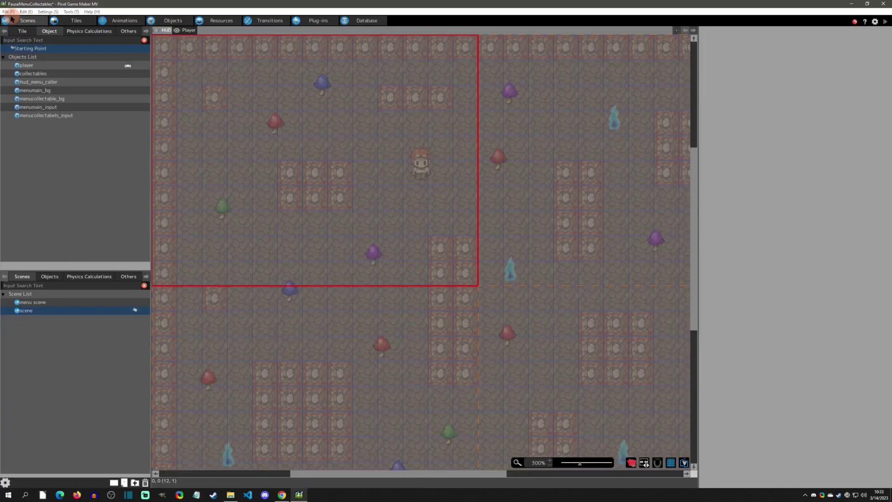
Check the Show Menu Screen settings in the hud_menu_caller object's pause menu action
left_click(173, 21)
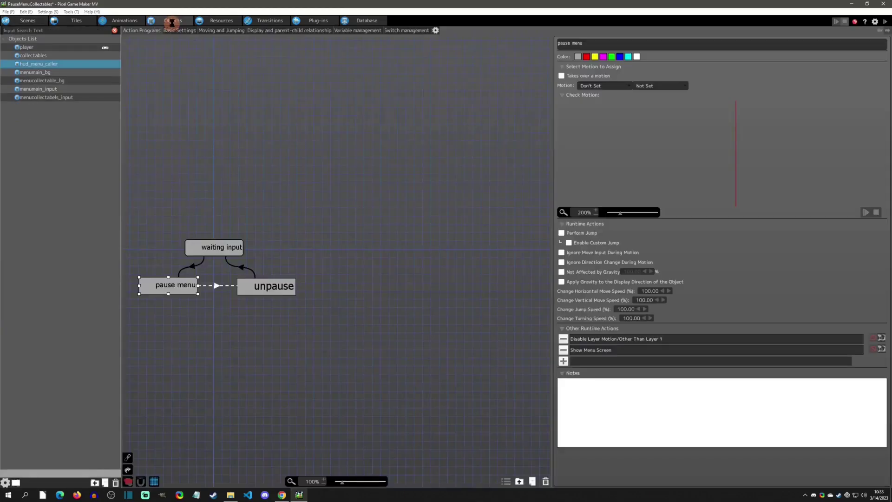
double_click(613, 349)
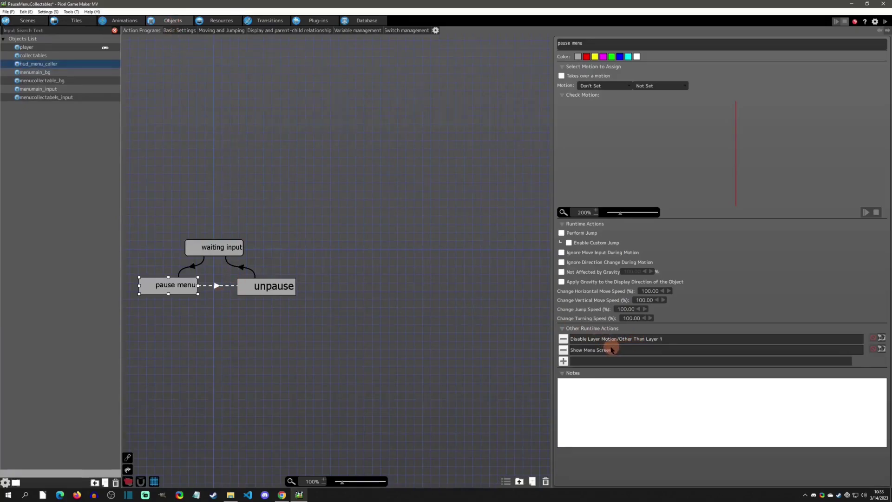
left_click(535, 48)
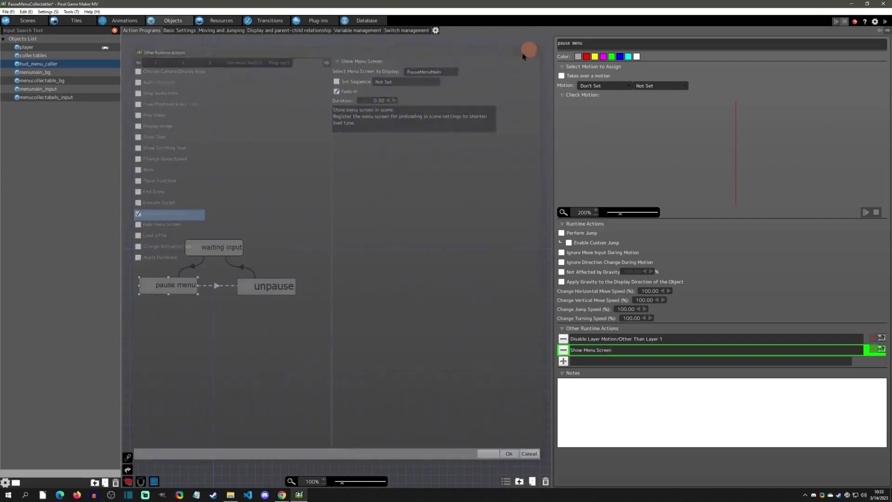
Delete the link from the pause menu action to the unpause action
left_click(218, 286)
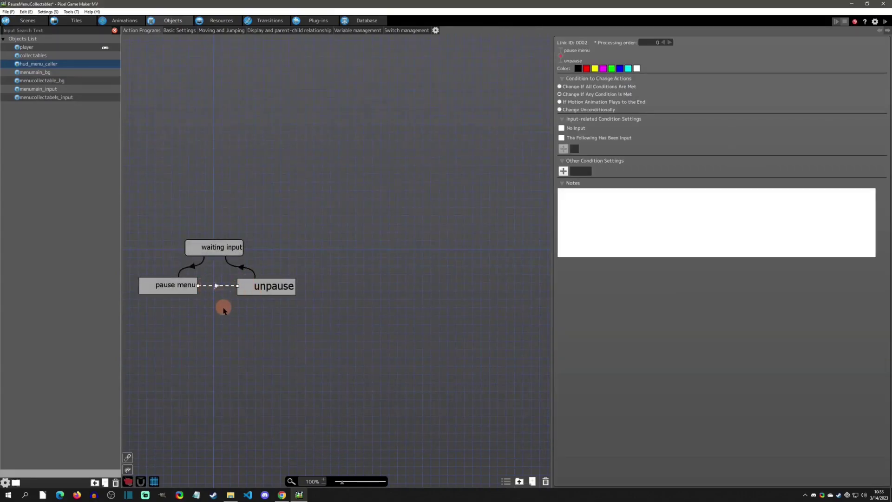
left_click(215, 286)
left_click(215, 286)
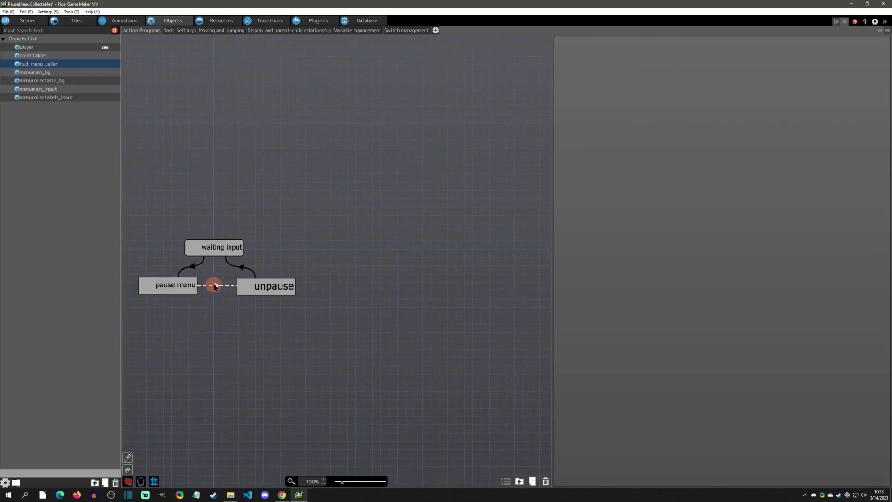
left_click(259, 286)
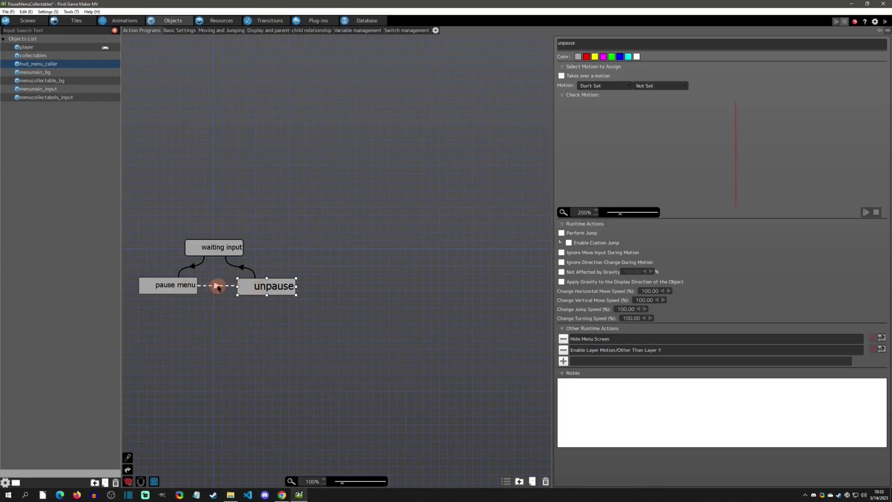
left_click(215, 286)
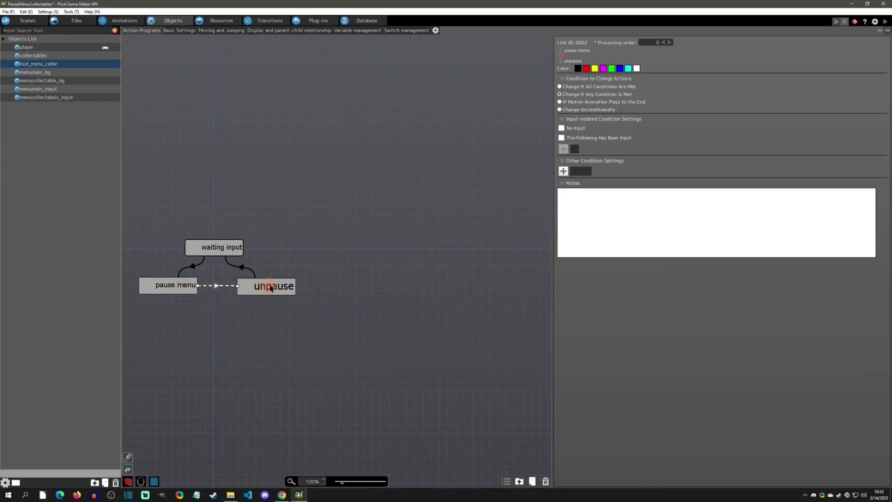
left_click(216, 312)
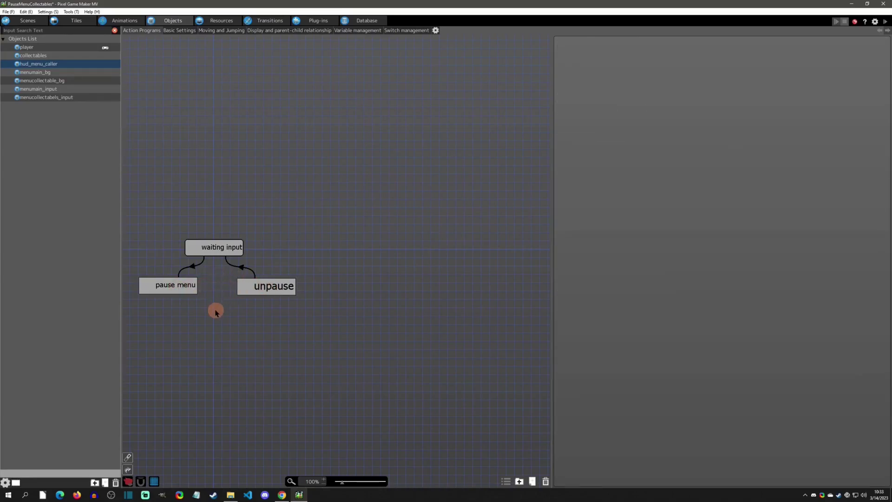
Set the unpause action's Enable Layer Motion to Layer 1 with Enable Unselected Layers enabled
left_click(253, 296)
double_click(636, 349)
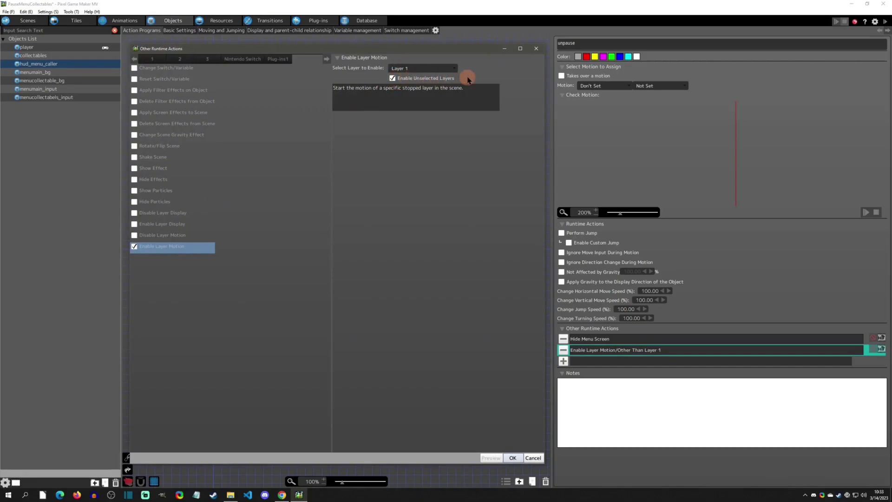
left_click(398, 69)
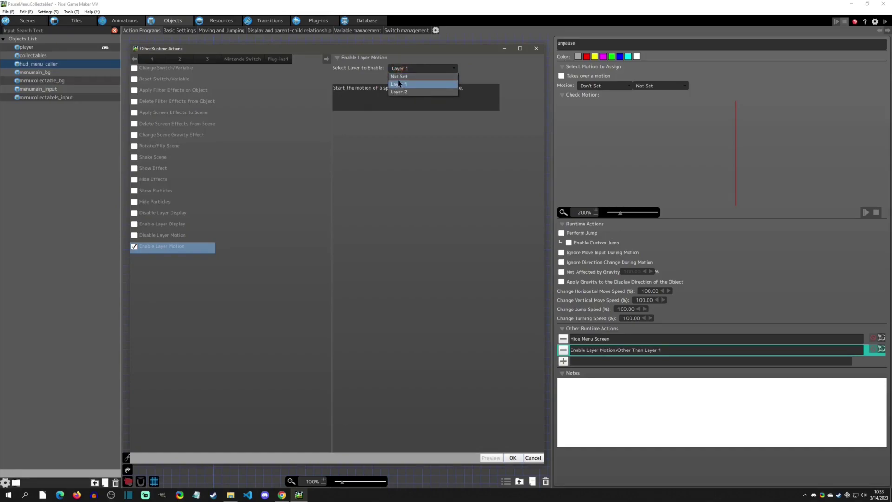
left_click(398, 82)
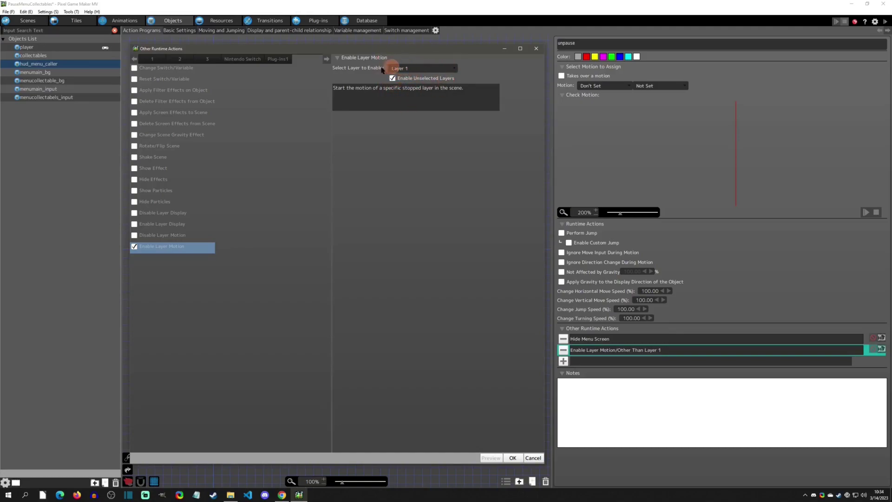
left_click(414, 70)
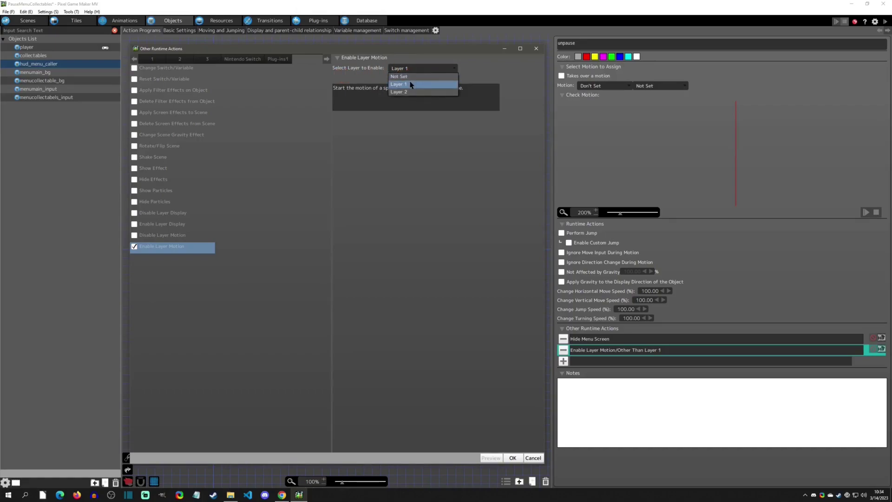
left_click(411, 84)
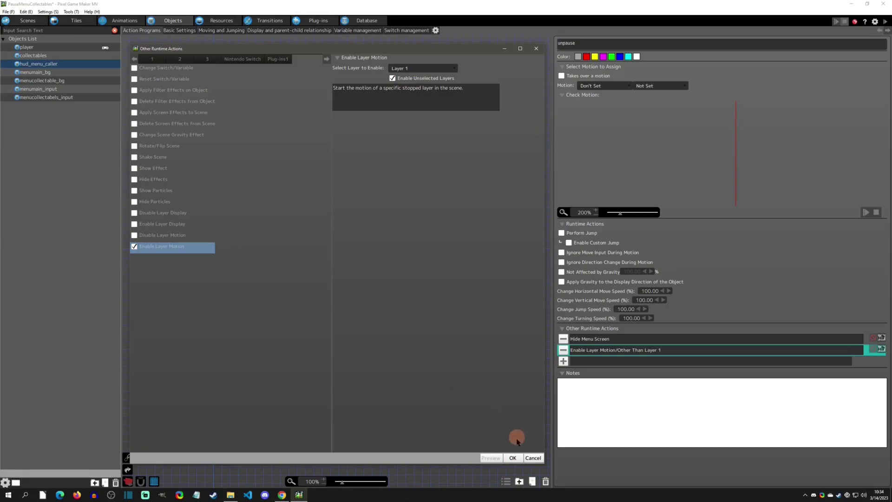
left_click(513, 458)
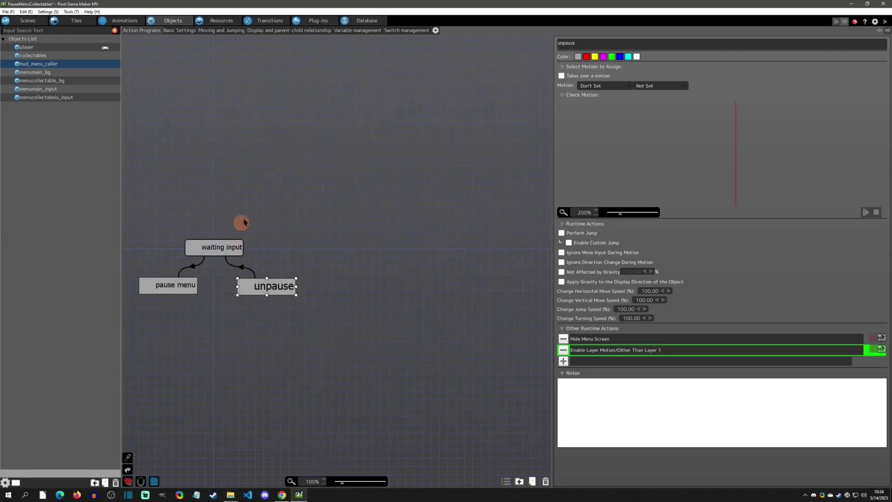
Review the menumain_input object's action program, including its collectables action and the input condition linking the two collectables actions
left_click(51, 89)
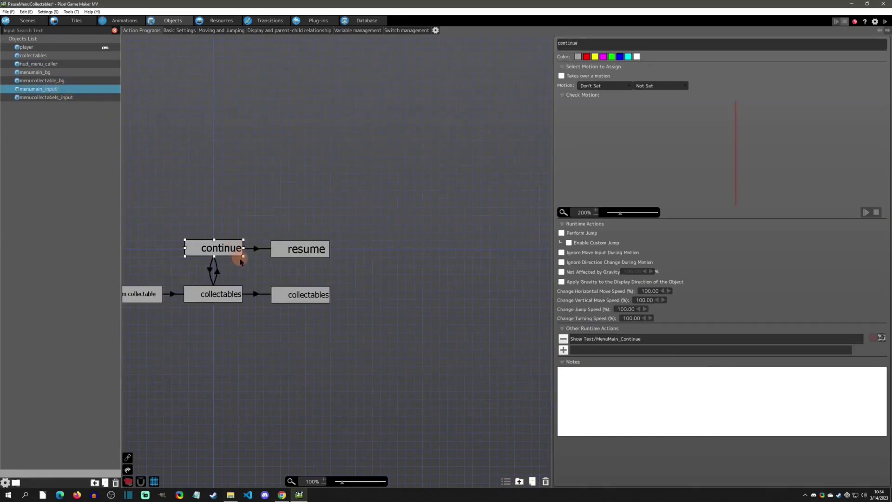
middle_click_drag(248, 233, 329, 227)
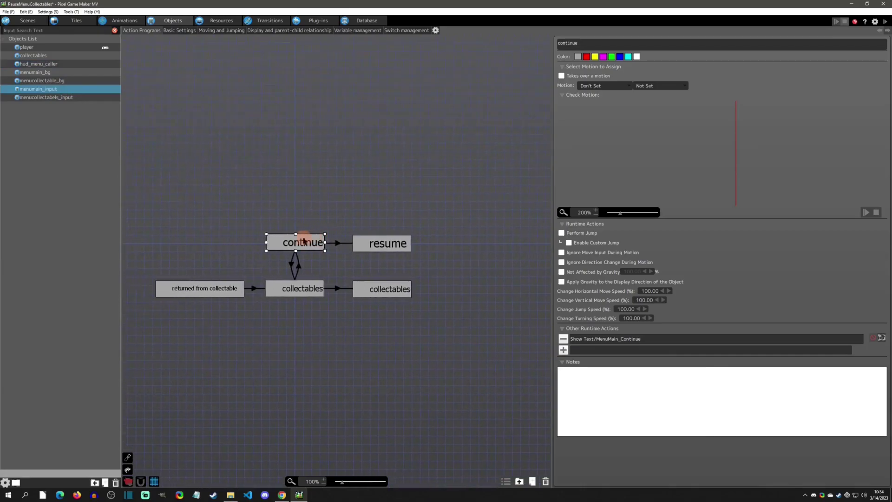
left_click(301, 295)
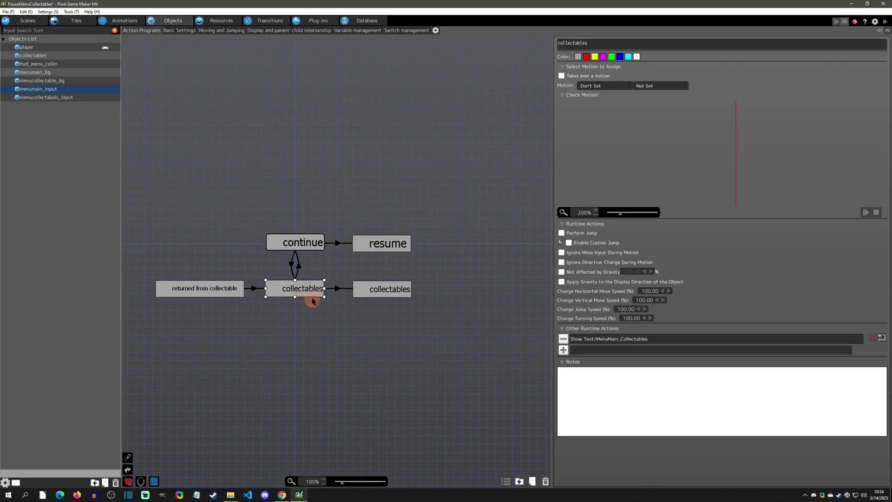
left_click(342, 289)
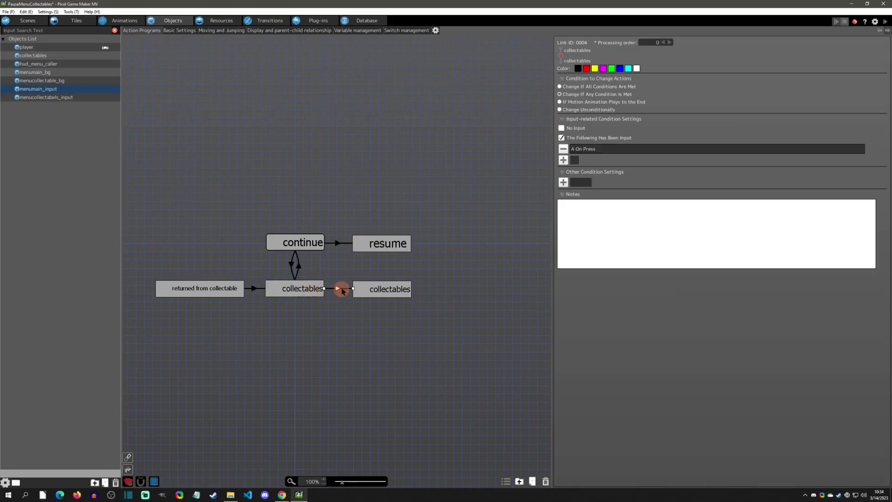
Check the Show Menu Screen settings in menumain_input's second collectables action, the one reached from the input condition
left_click(378, 289)
double_click(590, 339)
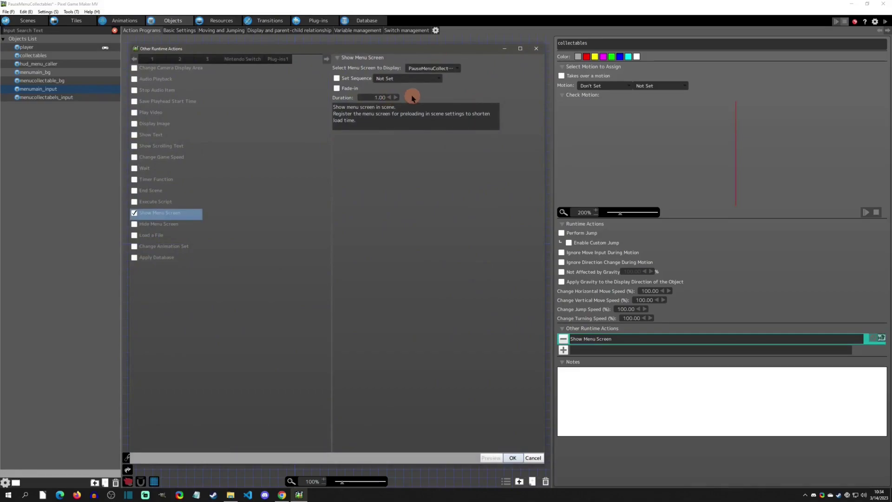
left_click(537, 49)
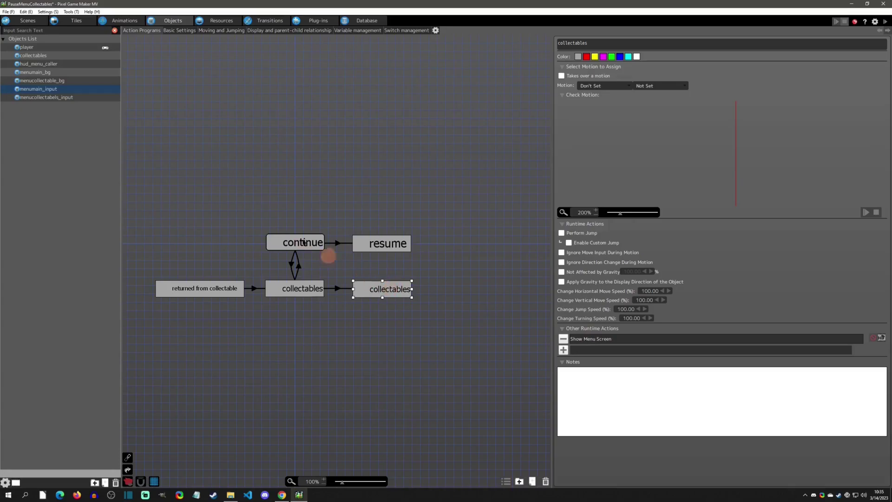
double_click(605, 338)
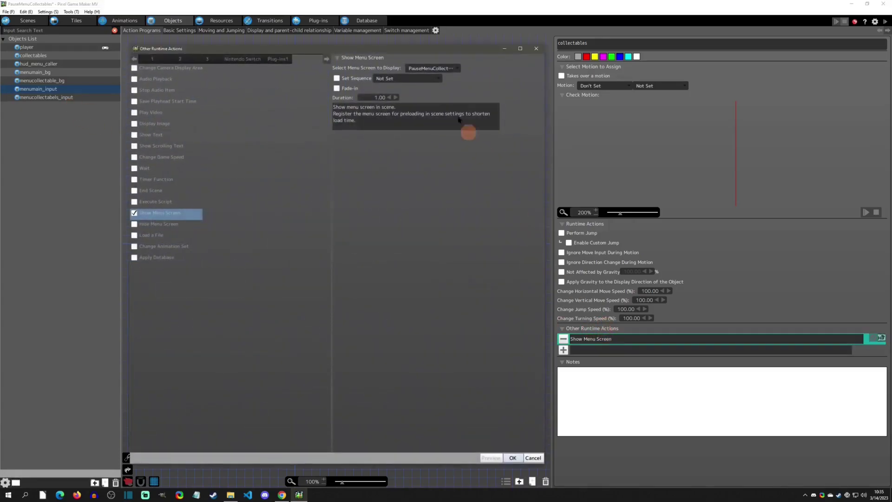
left_click(536, 48)
Inspect menucollectabels_input's return and pressed actions, including the Execute Object Action settings of the pressed action
left_click(60, 97)
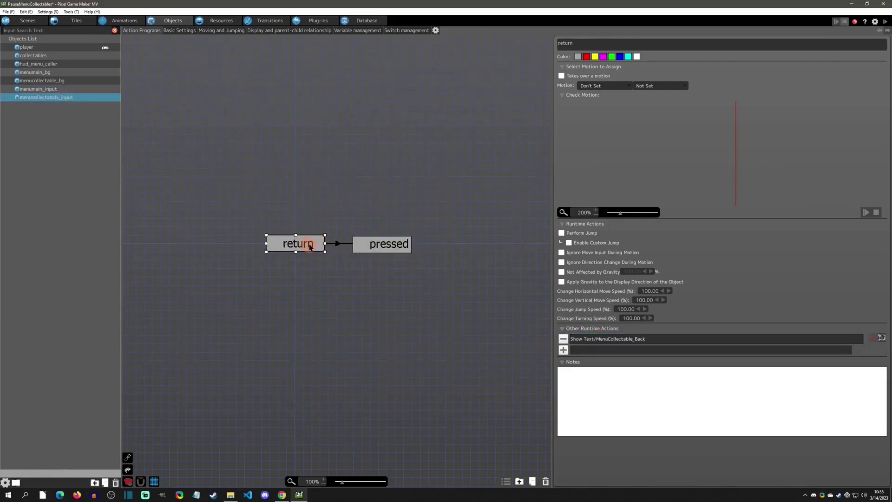
left_click(336, 244)
left_click(374, 248)
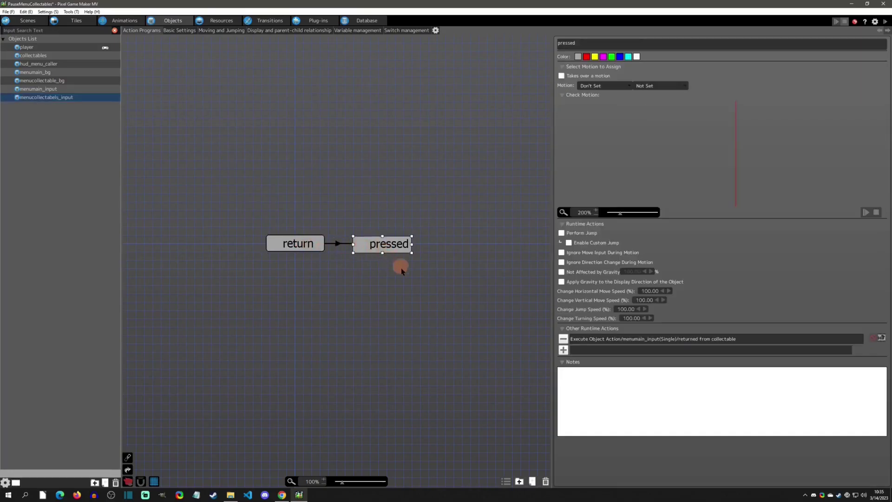
double_click(628, 343)
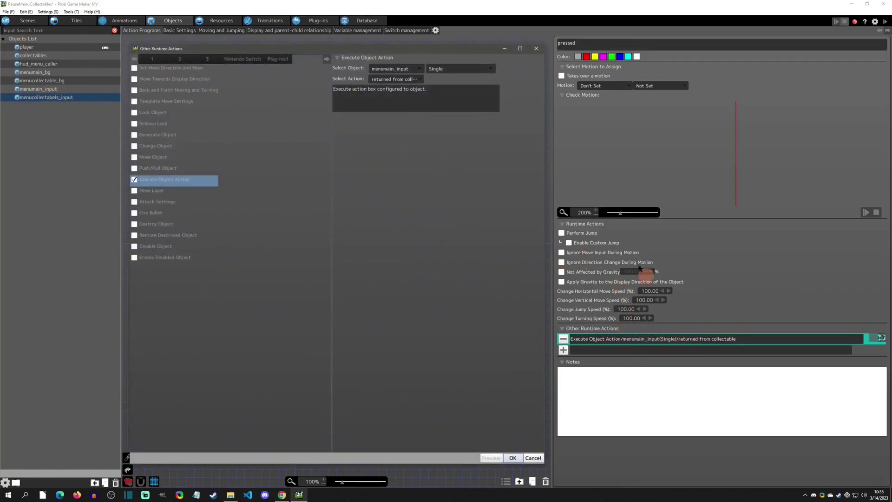
left_click(536, 48)
Check the Hide Menu Screen settings in menumain_input's returned from collectable action, plus the collectables action it links to
left_click(39, 90)
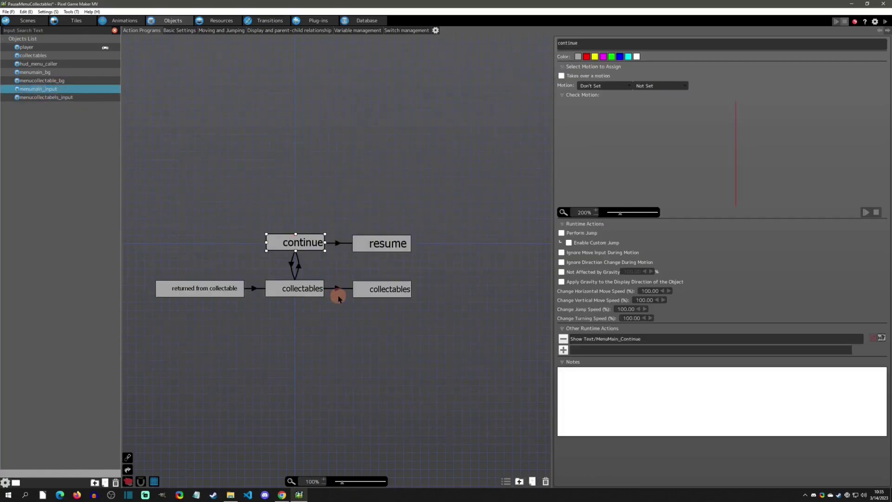
left_click(217, 289)
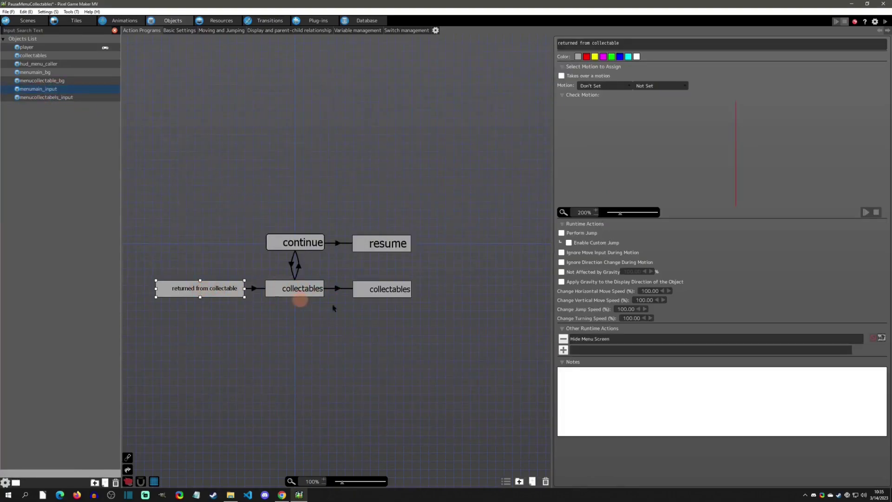
double_click(590, 339)
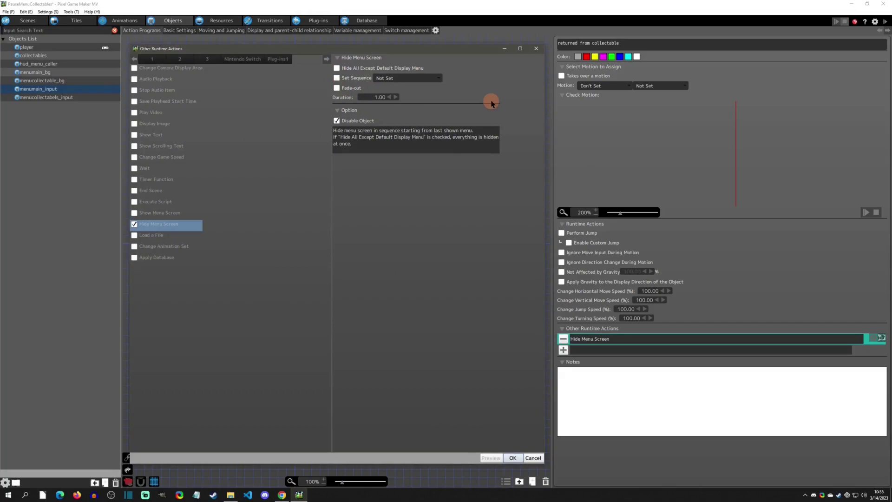
left_click(536, 48)
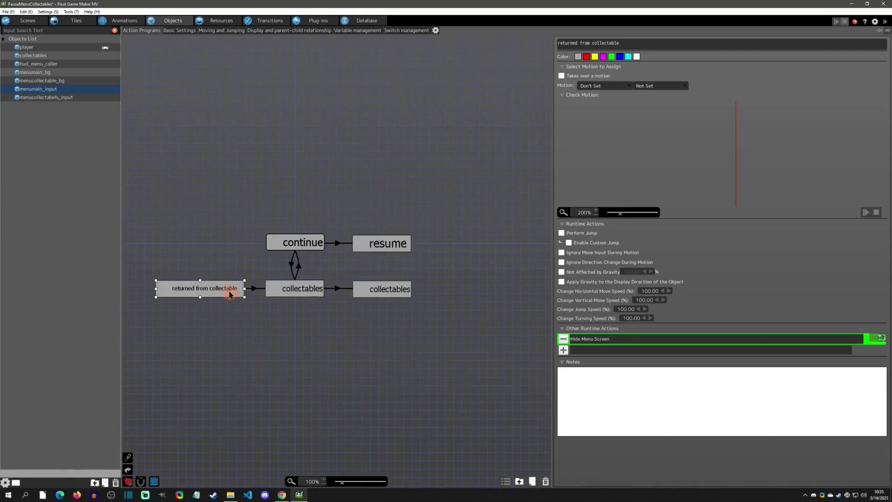
left_click(293, 291)
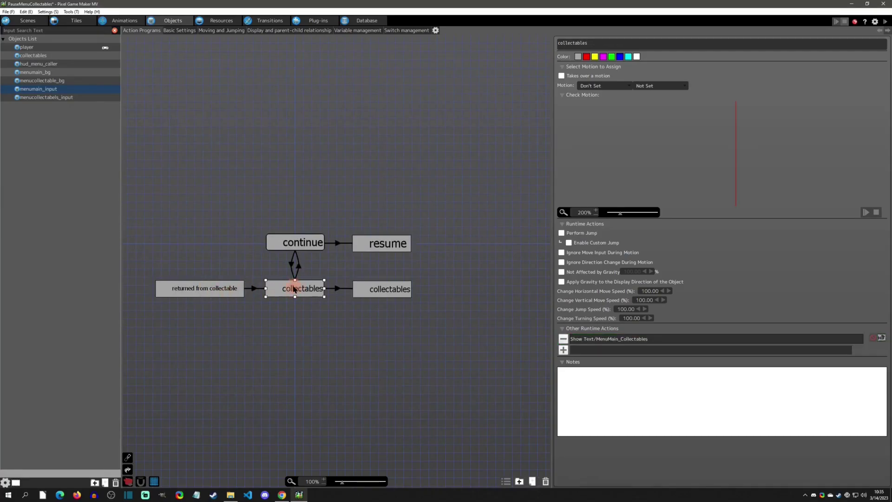
Test play the game, switching between the pause menu options and opening and leaving the collectables screen, and close the test window
left_click(885, 21)
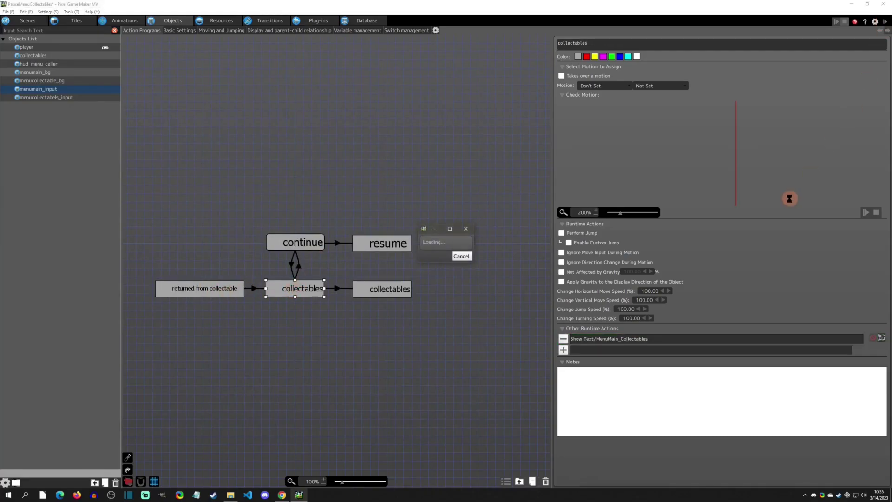
key("Escape")
key("Down")
key("Return")
key("Return")
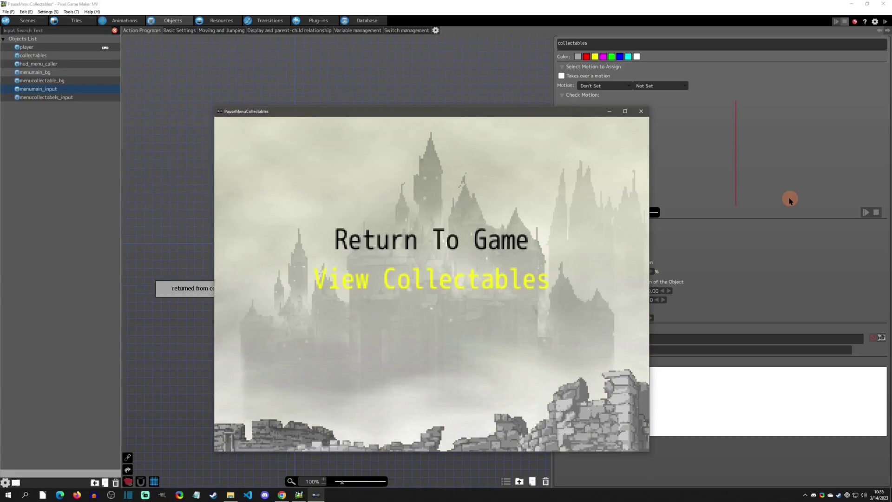
key("Up")
key("Down")
key("Return")
key("Return")
left_click(641, 111)
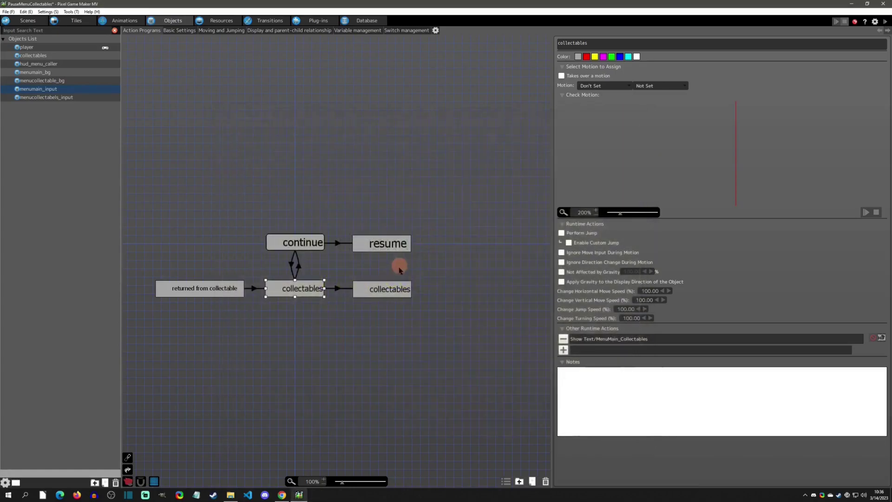
Compare menumain_input's second collectables action and returned from collectable action with the menucollectabels_input action program
left_click(378, 296)
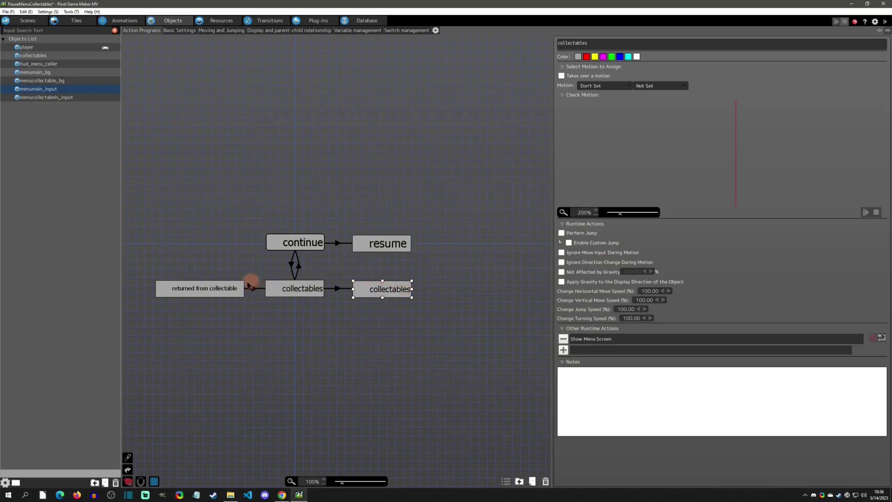
left_click(219, 289)
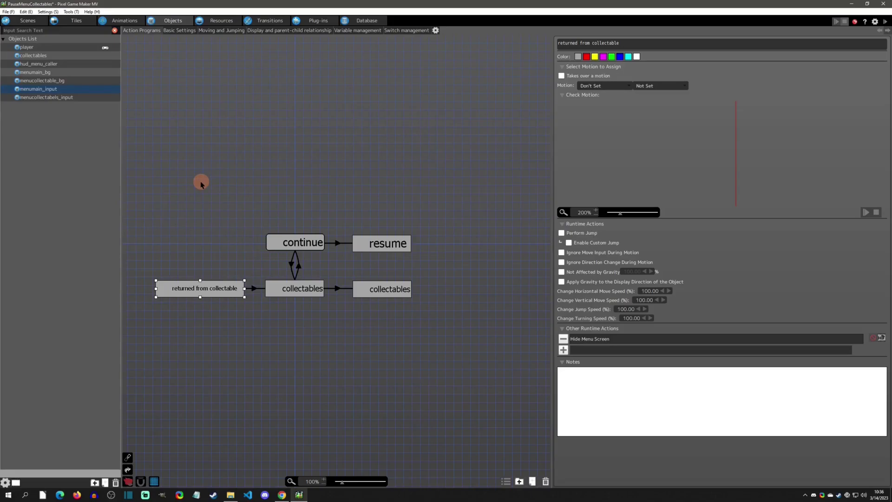
left_click(54, 98)
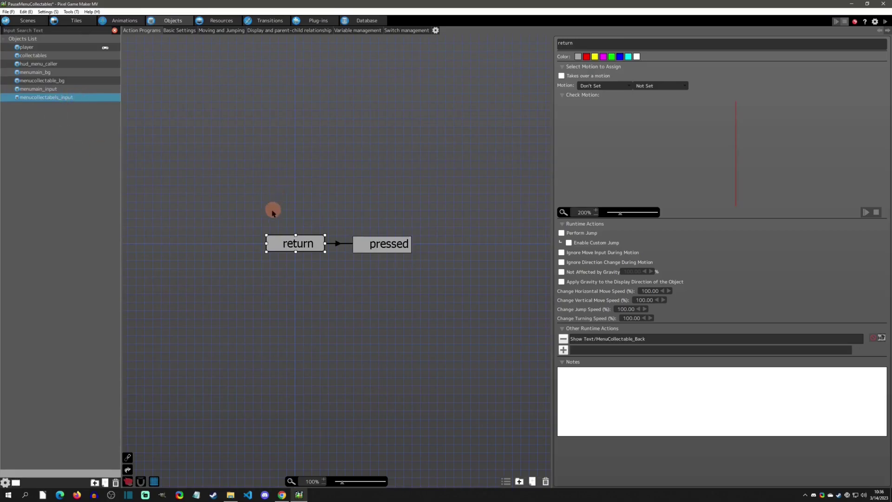
Inspect the collectable1 Show Text settings and text content in menucollectable_bg's bg action
left_click(34, 82)
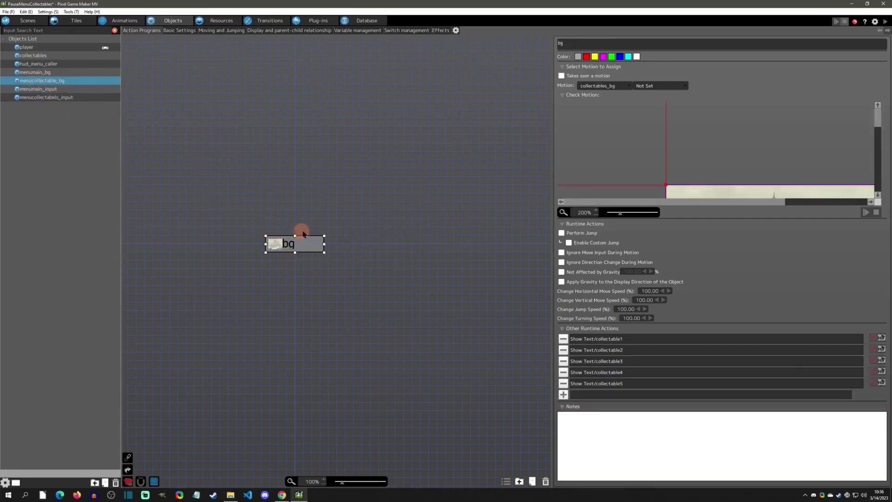
left_click(602, 340)
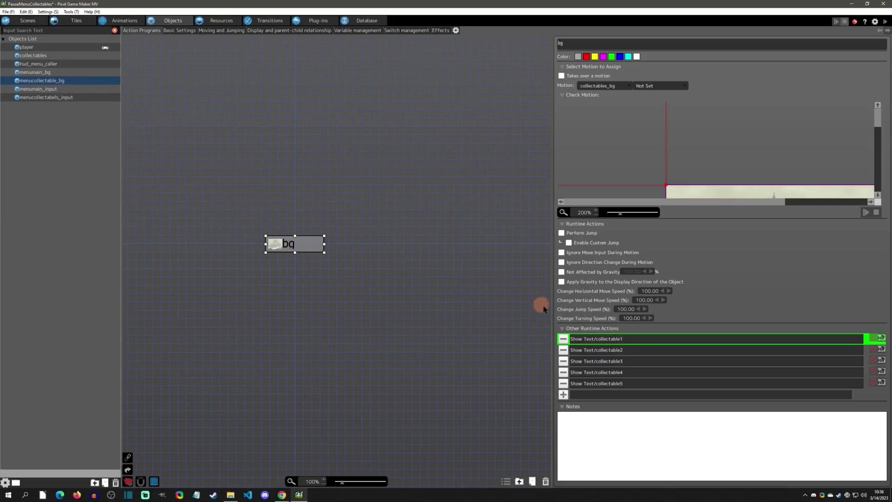
double_click(602, 339)
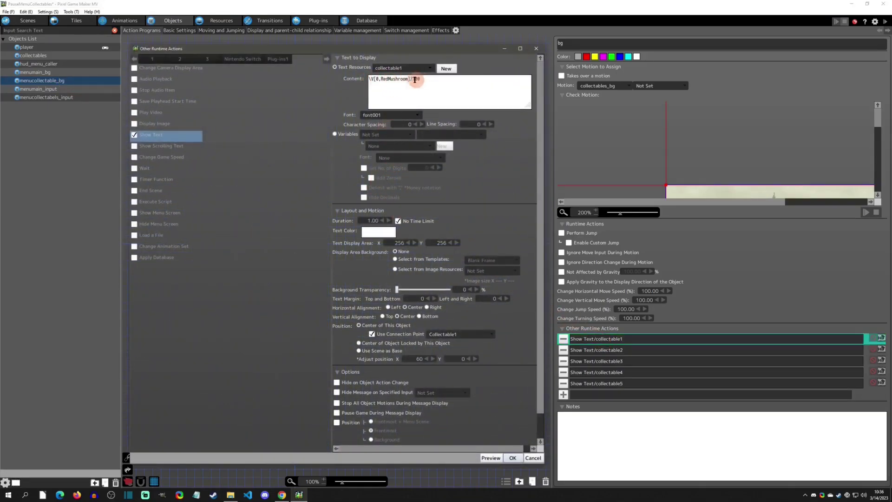
left_click_drag(370, 79, 436, 80)
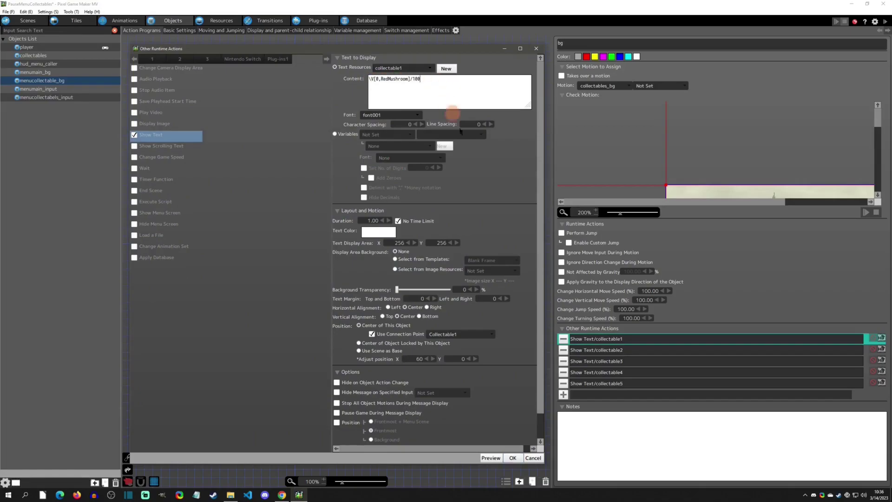
left_click(513, 458)
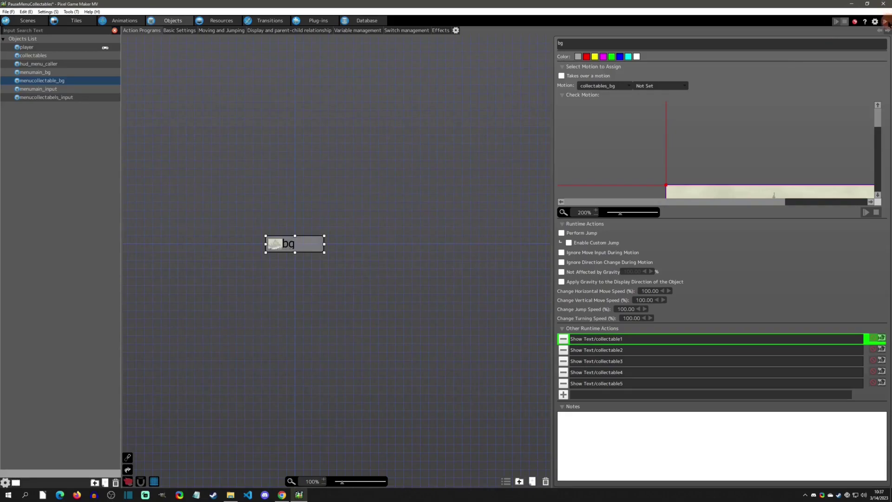
Test play the game, view the collectables statistics screen from the pause menu, and close the test window
left_click(885, 21)
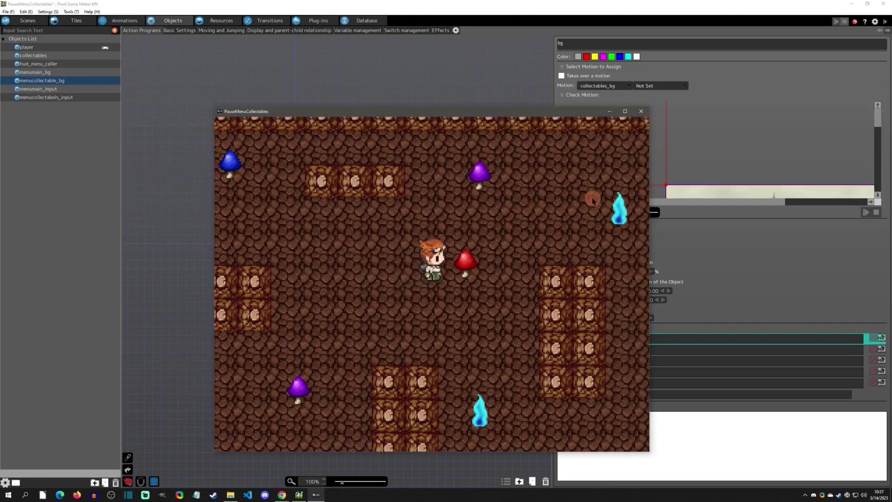
key("Escape")
key("Down")
key("Return")
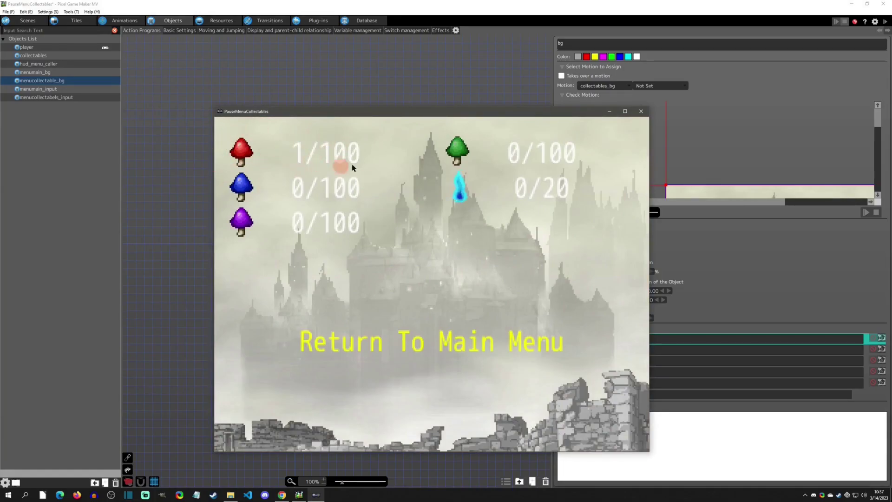
left_click(641, 111)
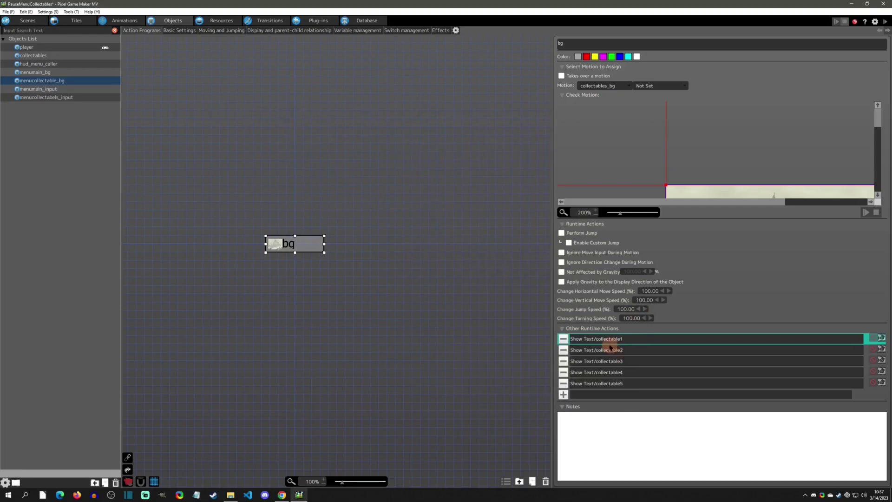
Examine each part of the collectable1 text content: the variable code, its object number, the RedMushroom variable name and the maximum amount
double_click(607, 340)
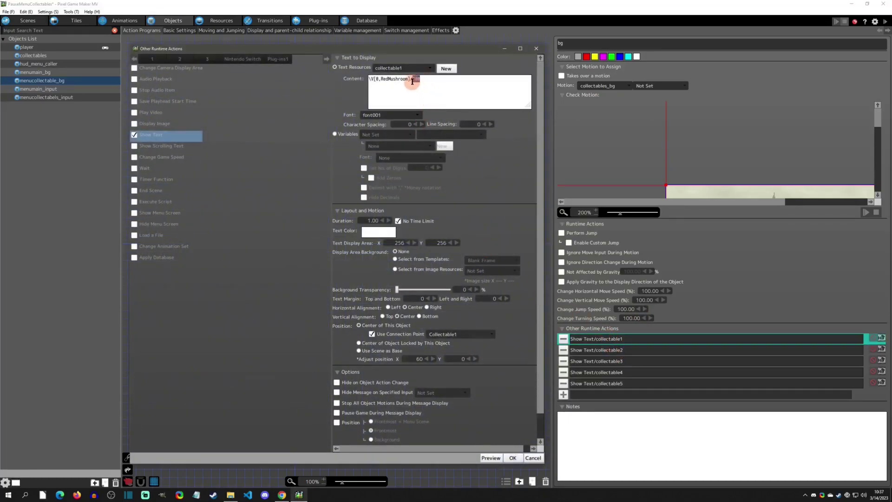
left_click(406, 88)
left_click_drag(410, 80, 369, 79)
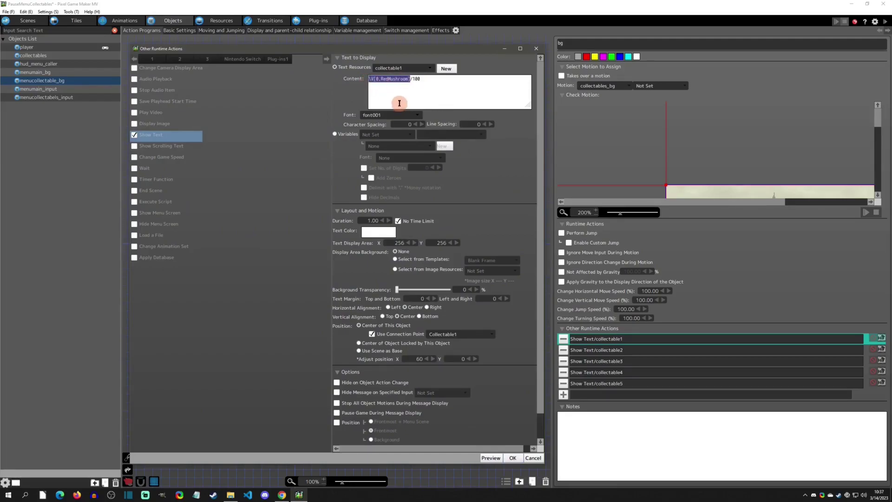
left_click(378, 79)
double_click(378, 79)
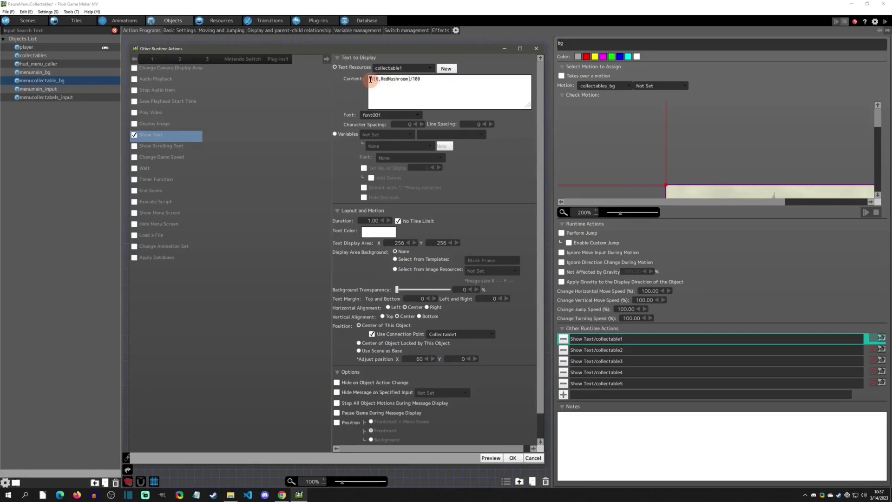
left_click_drag(371, 80, 407, 81)
left_click(369, 78)
double_click(378, 79)
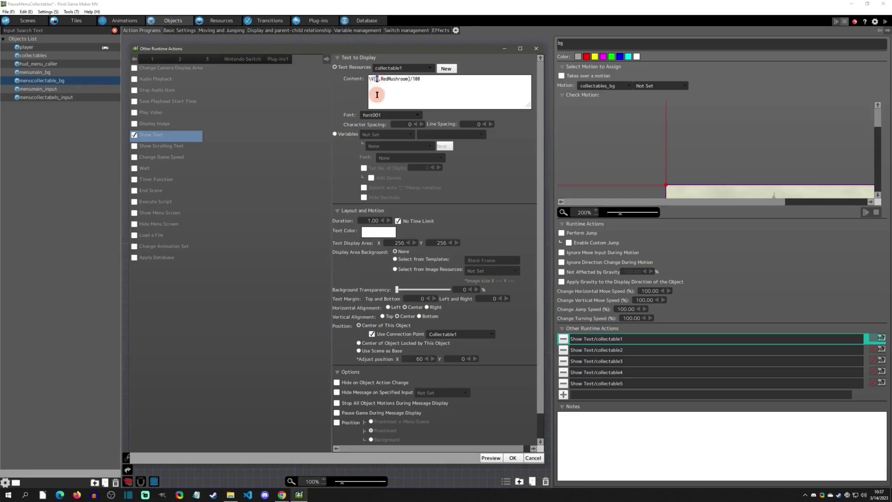
left_click_drag(381, 80, 417, 99)
left_click(418, 80)
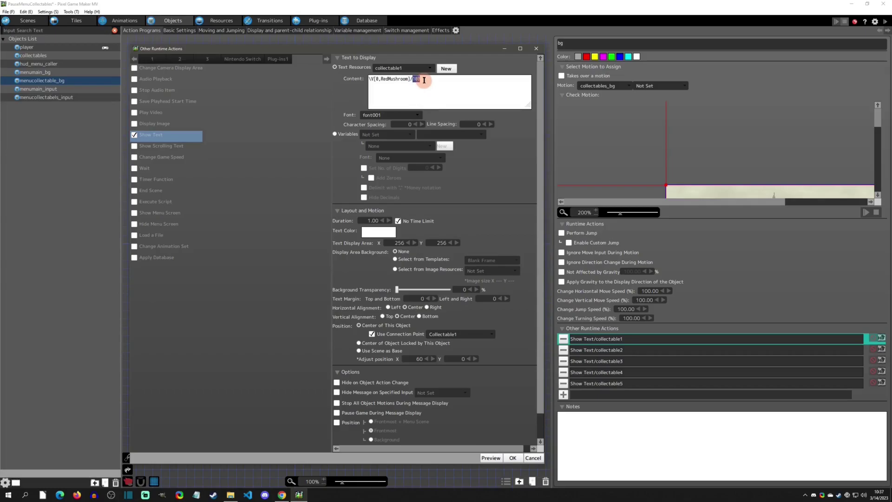
left_click(453, 82)
left_click(536, 49)
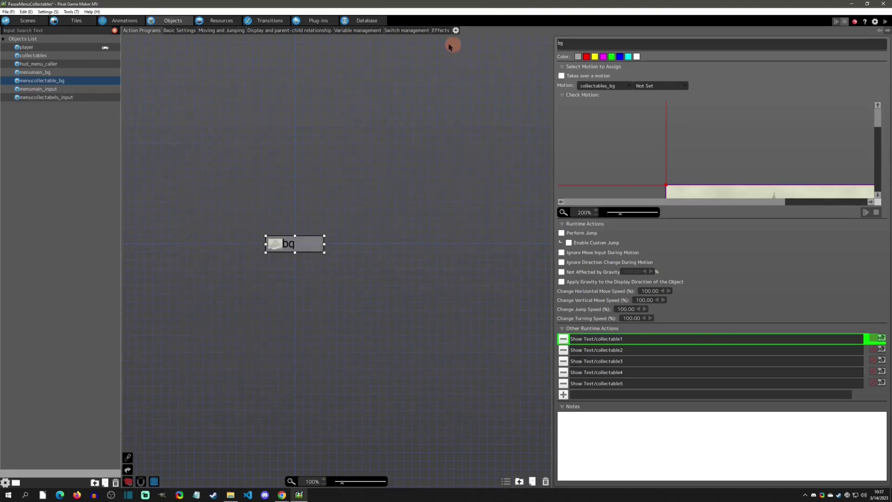
Review the menucollectable_bg effects for the red, blue and green mushrooms, including their assigned effects and connection points
left_click(439, 31)
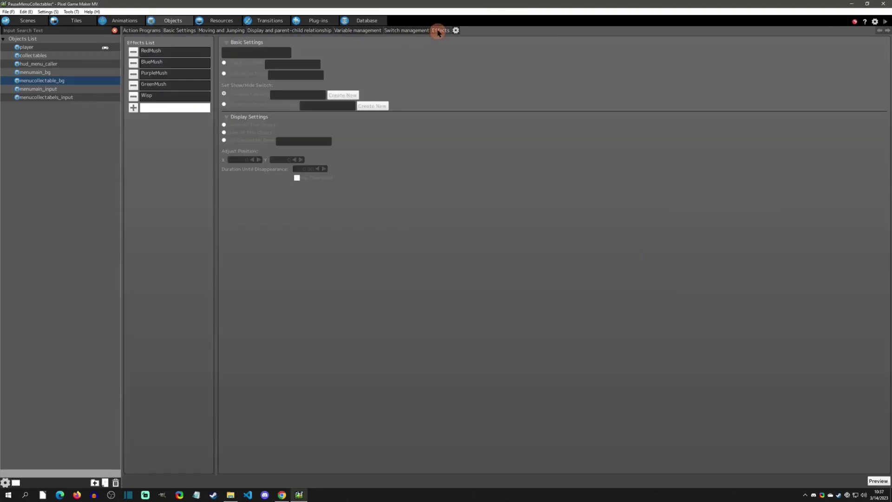
left_click(150, 51)
left_click(162, 65)
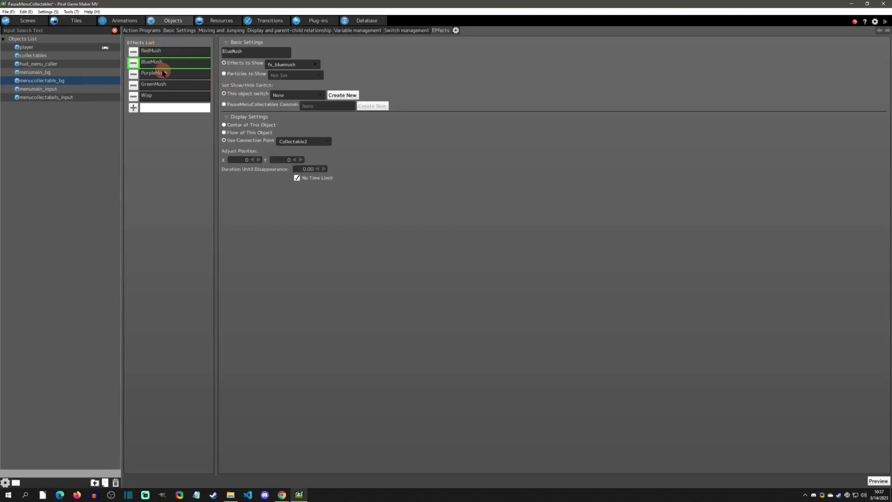
left_click(157, 51)
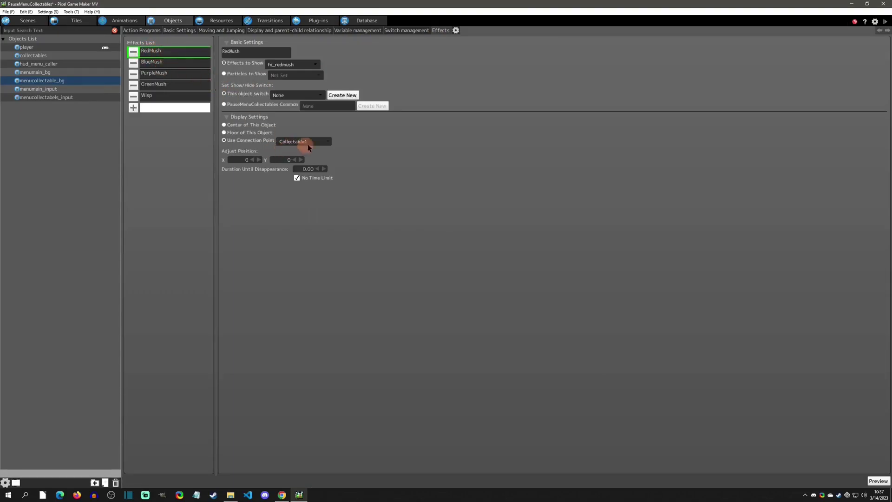
left_click(166, 64)
left_click(159, 86)
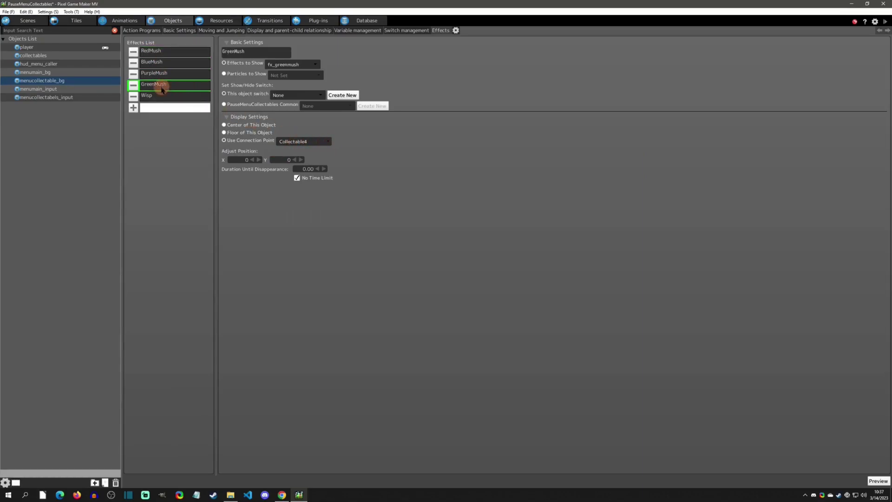
Examine the placement of the collectable connection points in the menu animation's collectables_bg motion
left_click(121, 18)
left_click(35, 65)
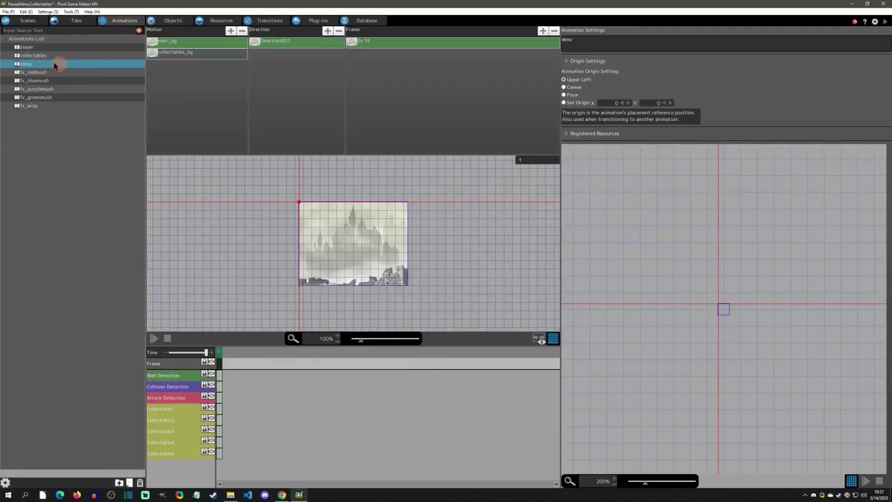
left_click(186, 55)
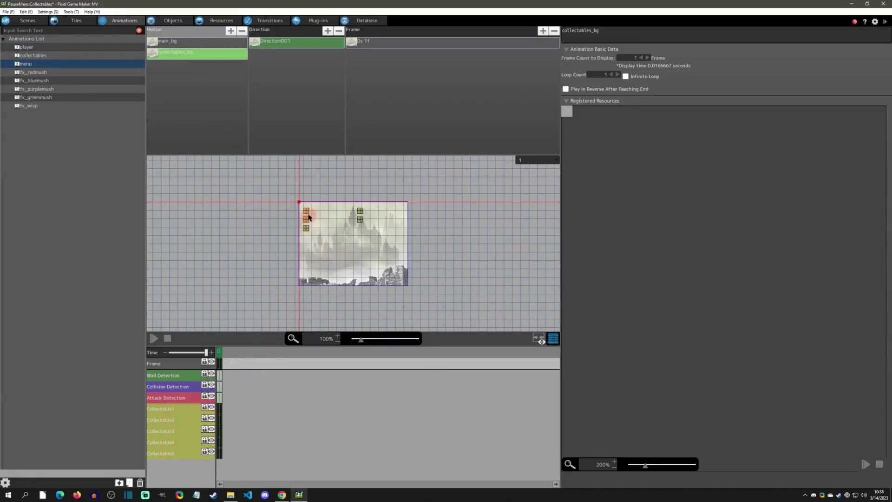
Check the Add Effect to Object option in menucollectable_bg's additional object settings and return to its effects
left_click(169, 19)
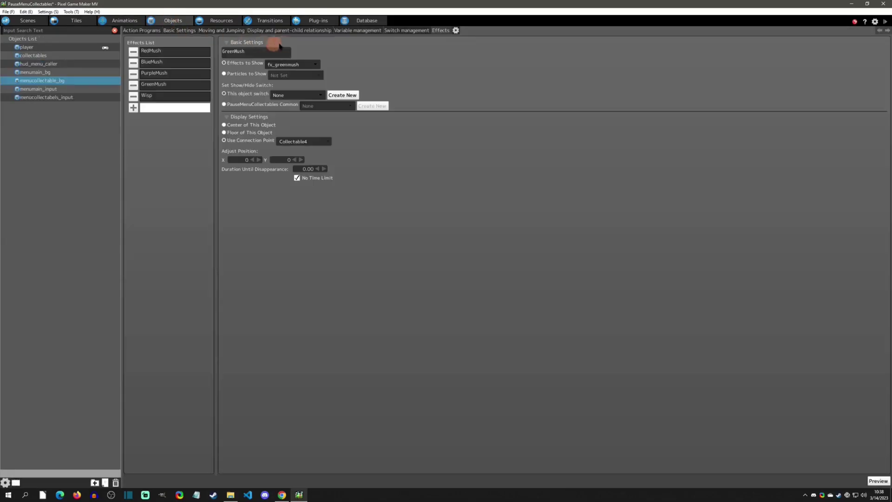
left_click(440, 31)
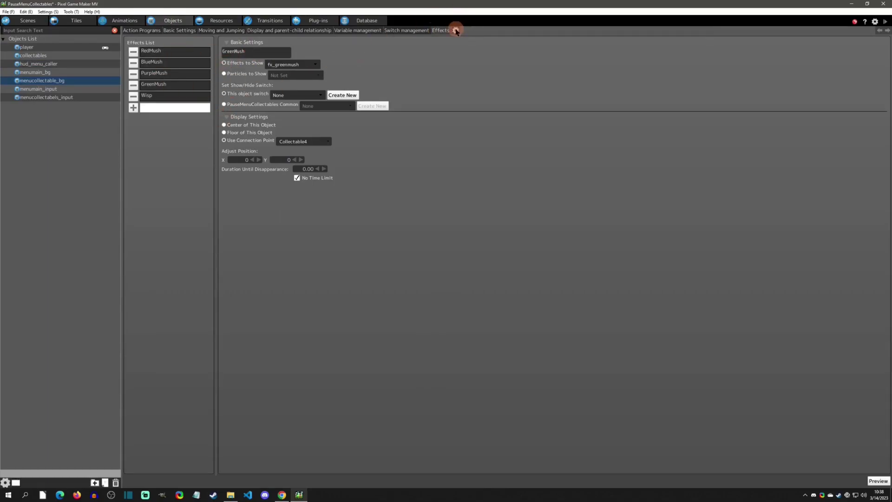
left_click(456, 31)
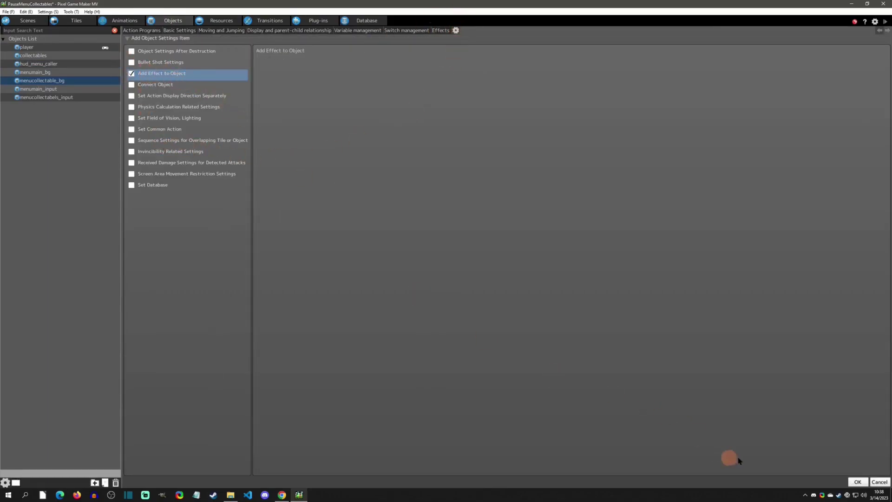
left_click(439, 31)
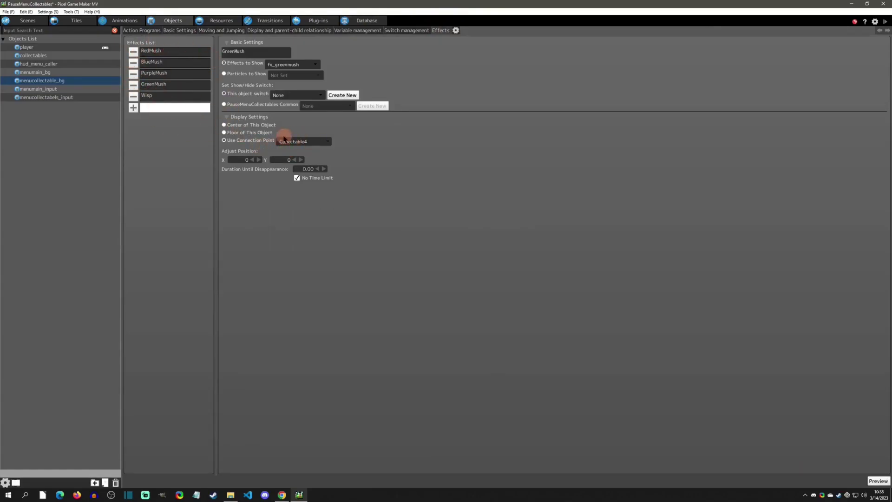
Review the text content and connection point position of collectable1's Show Text in menucollectable_bg's bg action
left_click(153, 30)
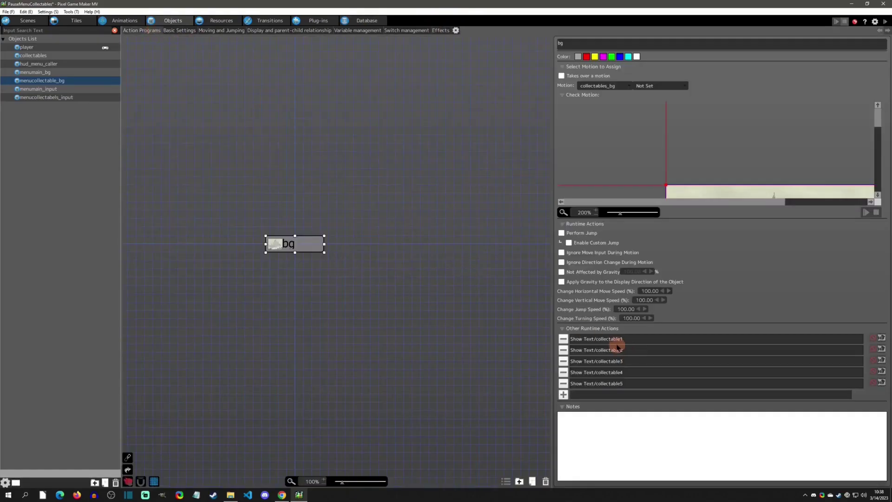
double_click(617, 342)
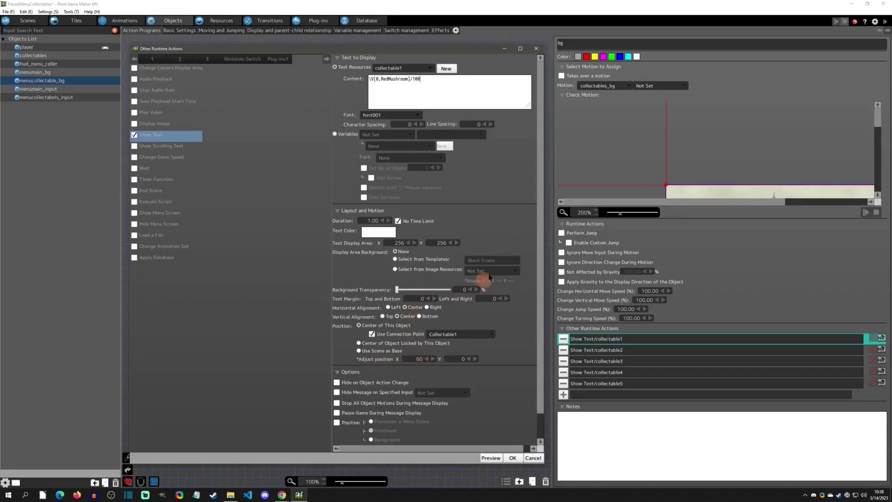
left_click(536, 48)
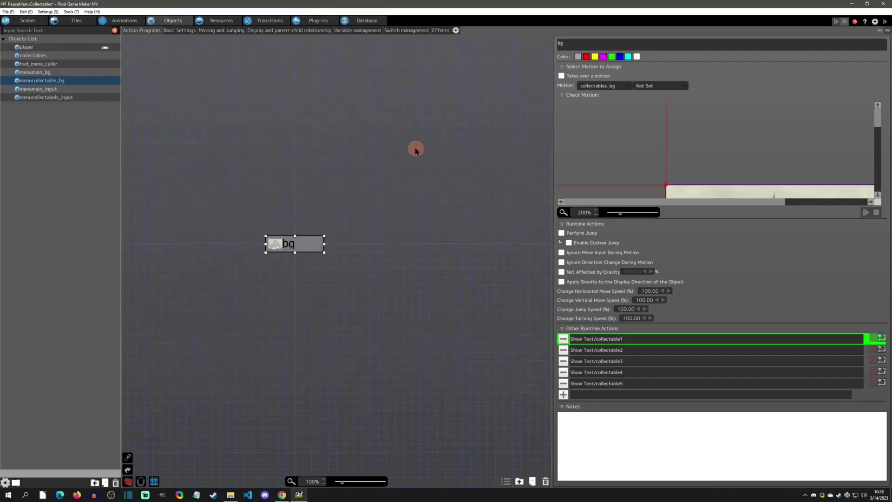
Review the action programs of menucollectabels_input and menumain_input, including the returned from collectable action
left_click(40, 97)
left_click(389, 248)
left_click(39, 89)
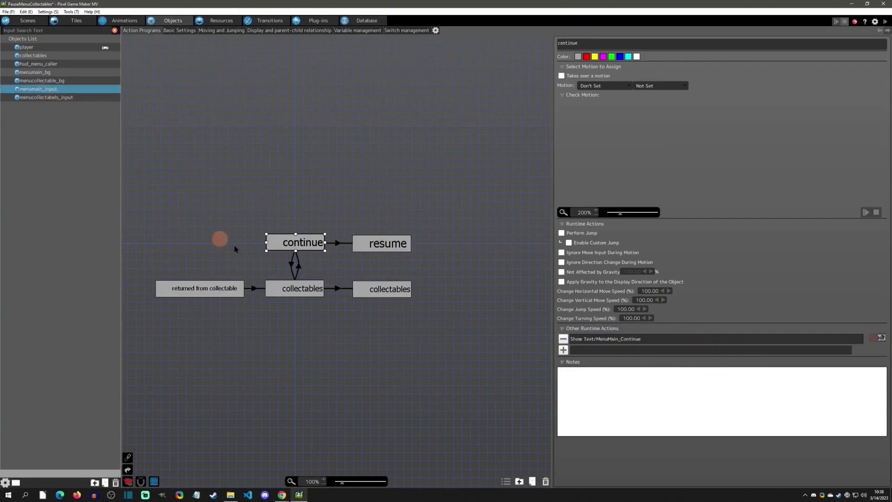
left_click(207, 289)
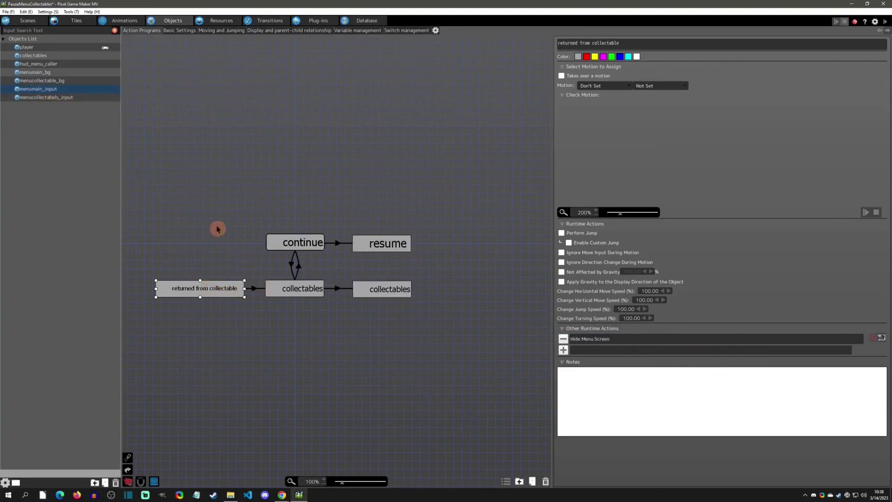
Examine the RedMushroom variable code in the collectable1 Show Text content of menucollectable_bg's bg action
left_click(57, 81)
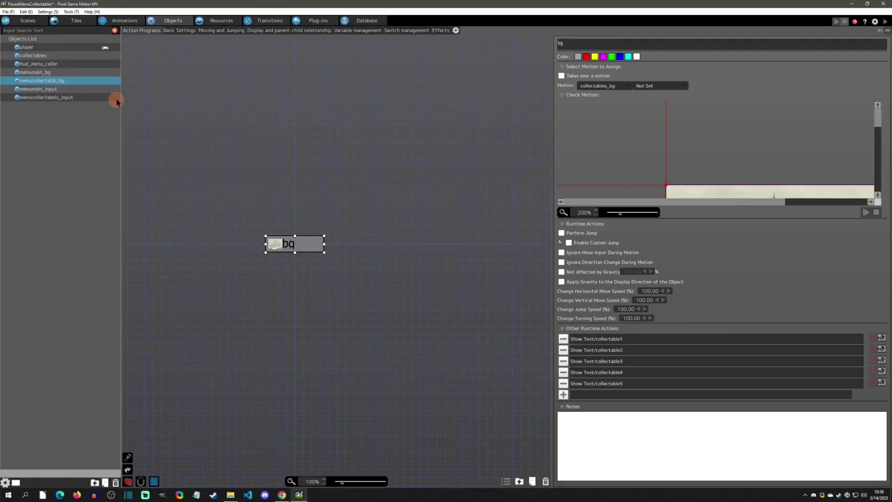
double_click(618, 341)
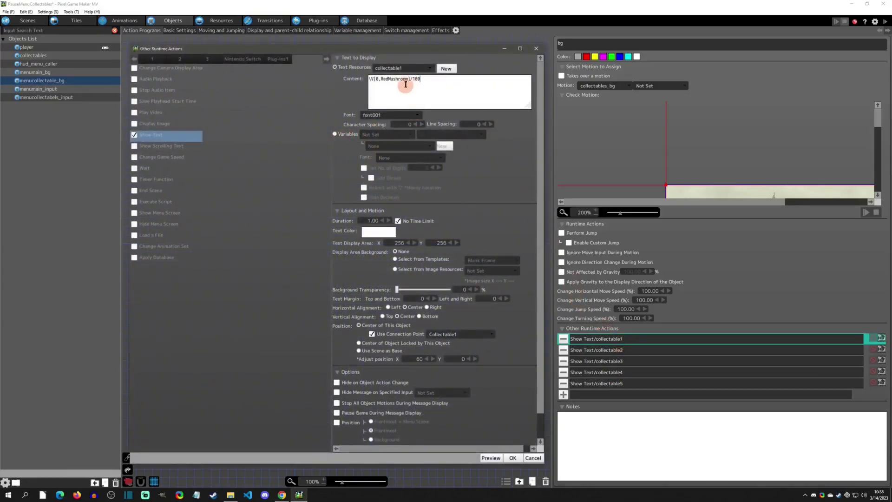
left_click_drag(410, 79, 356, 84)
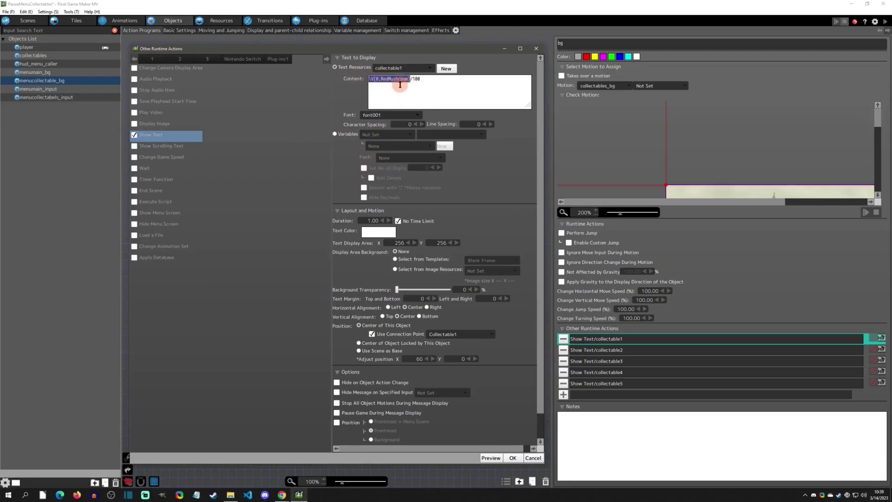
left_click(514, 459)
Test play the game, view the collectables screen from the pause menu, and return to the game
key("F5")
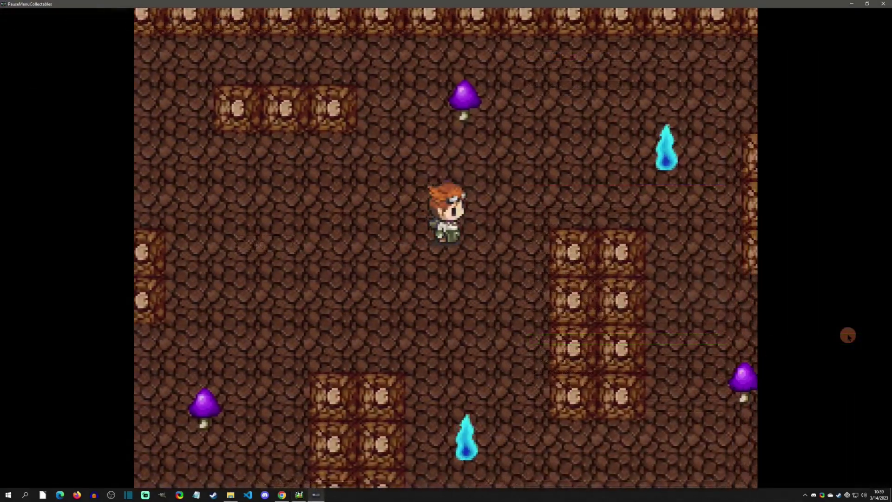
key("Escape")
key("Down")
key("Return")
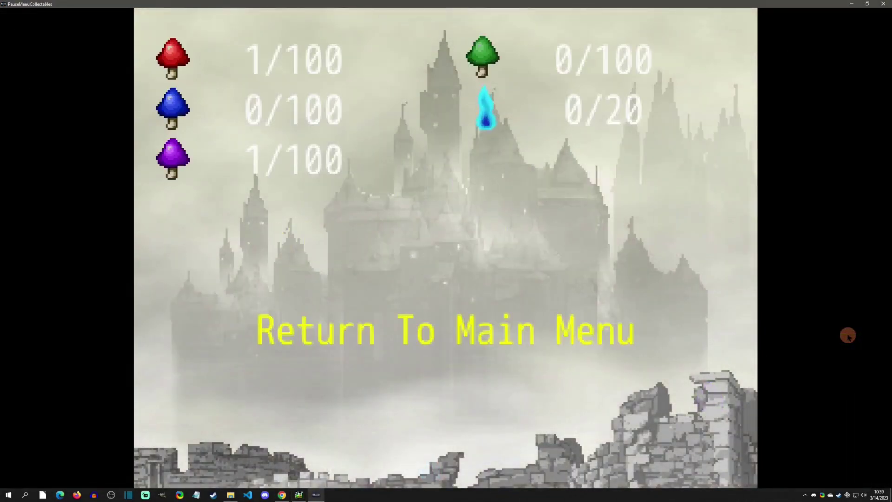
key("Return")
key("Return")
key("Down")
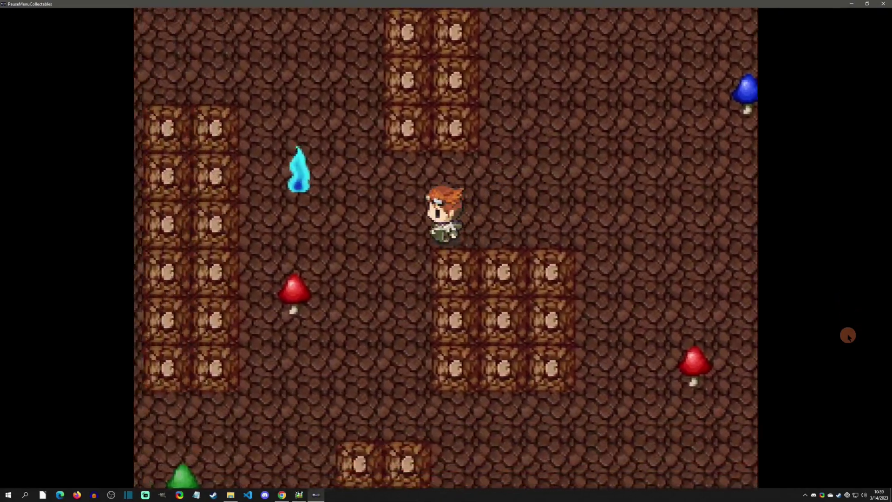
Pause the running game again and choose View Collectables to check the updated counts
key("Escape")
key("Down")
key("Return")
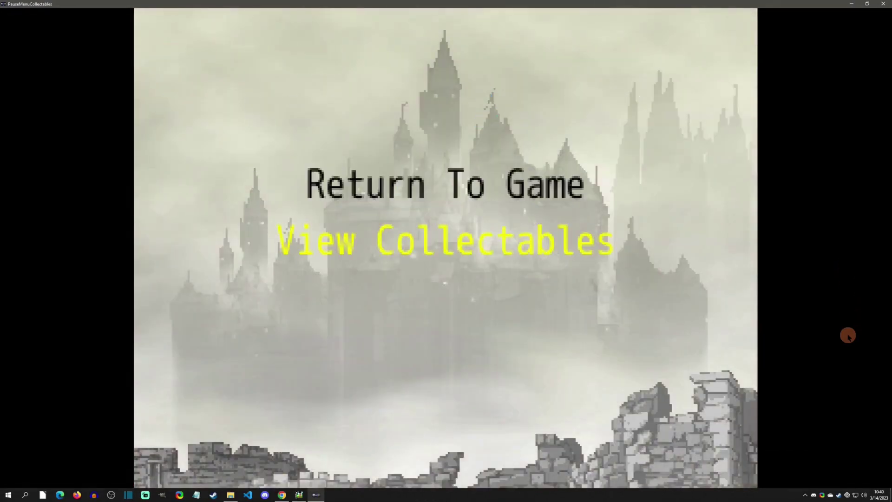